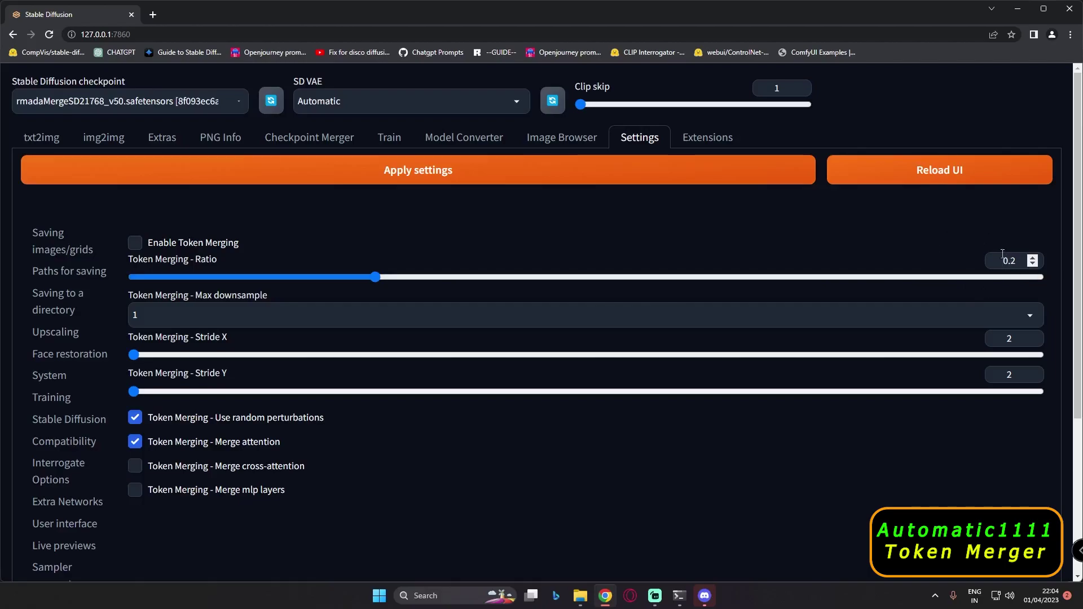
# Return to the txt2img setup and reuse the seed of the last generated kneeling lion knight image.
pyautogui.click(42, 138)
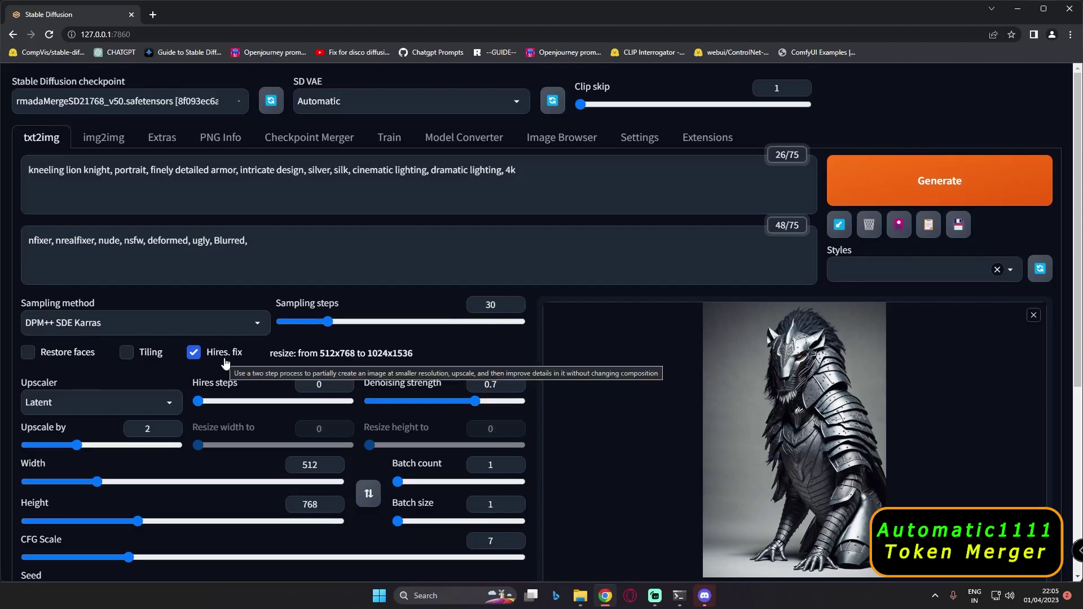
pyautogui.scroll(-1, 225, 363)
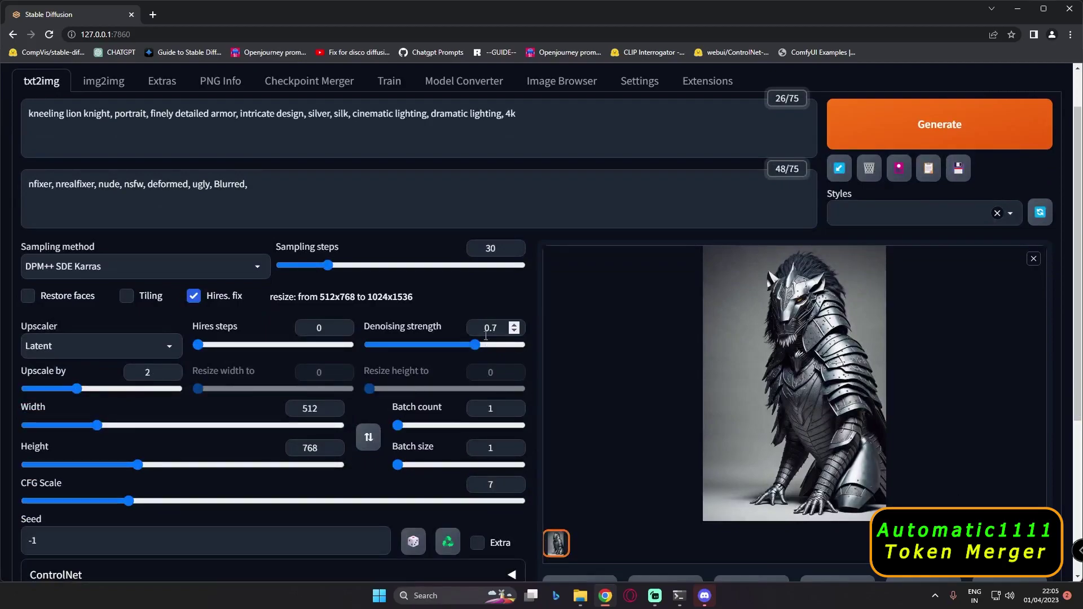
pyautogui.scroll(-3, 494, 341)
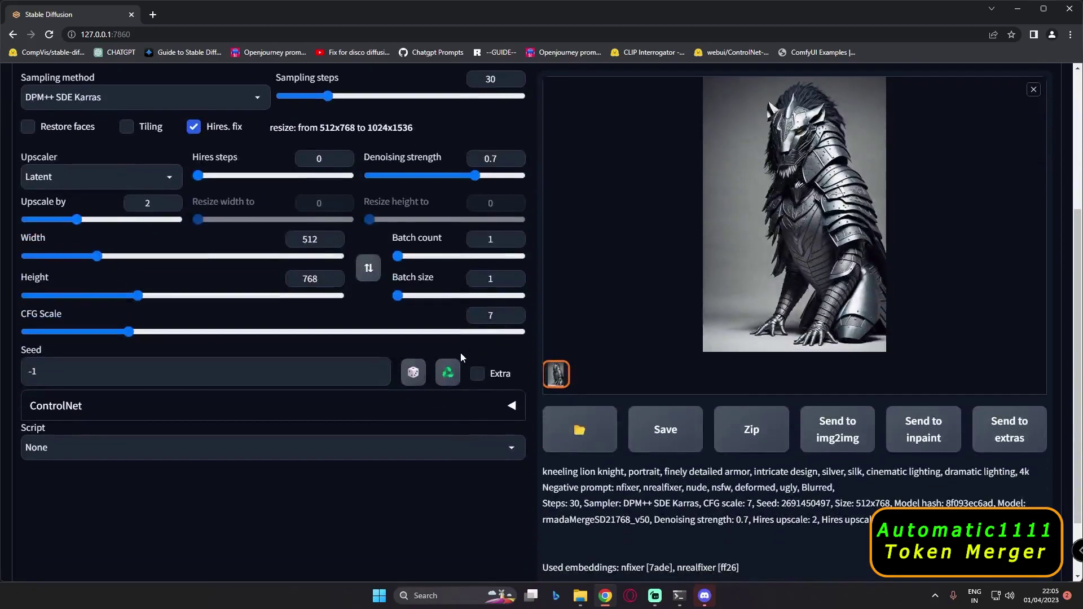
pyautogui.scroll(3, 635, 374)
pyautogui.click(448, 542)
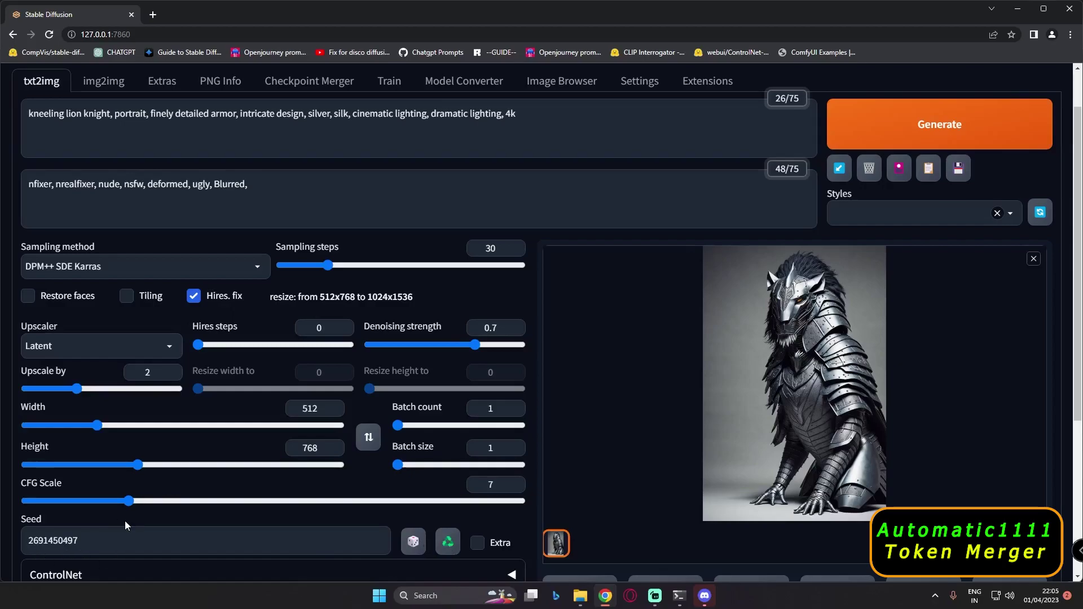
pyautogui.scroll(-1, 102, 508)
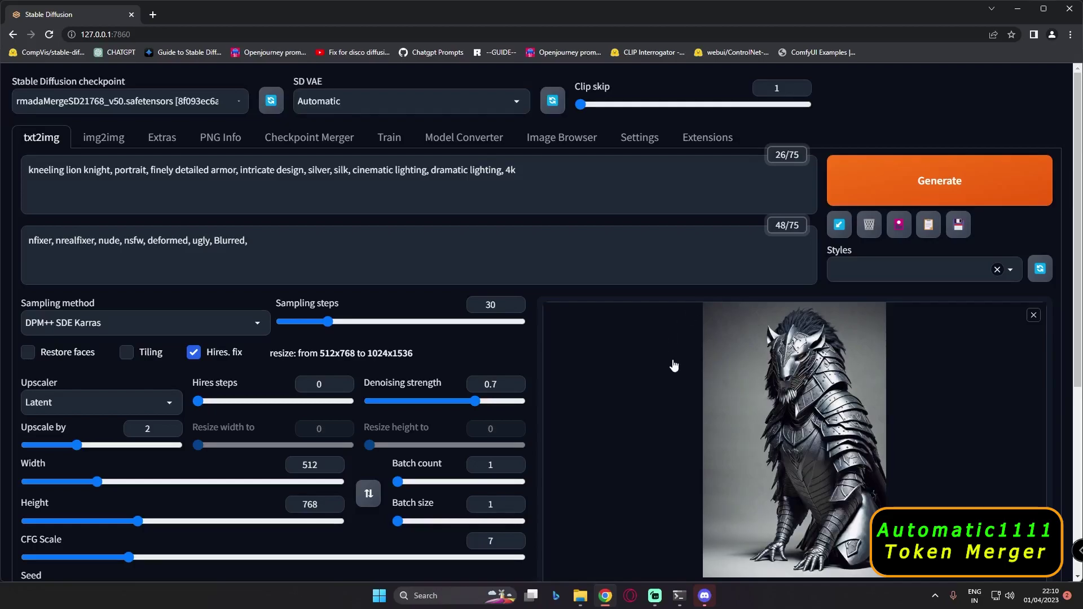
# Review the new image and check the baseline generation times in the command-line console without token merging.
pyautogui.scroll(-1, 655, 362)
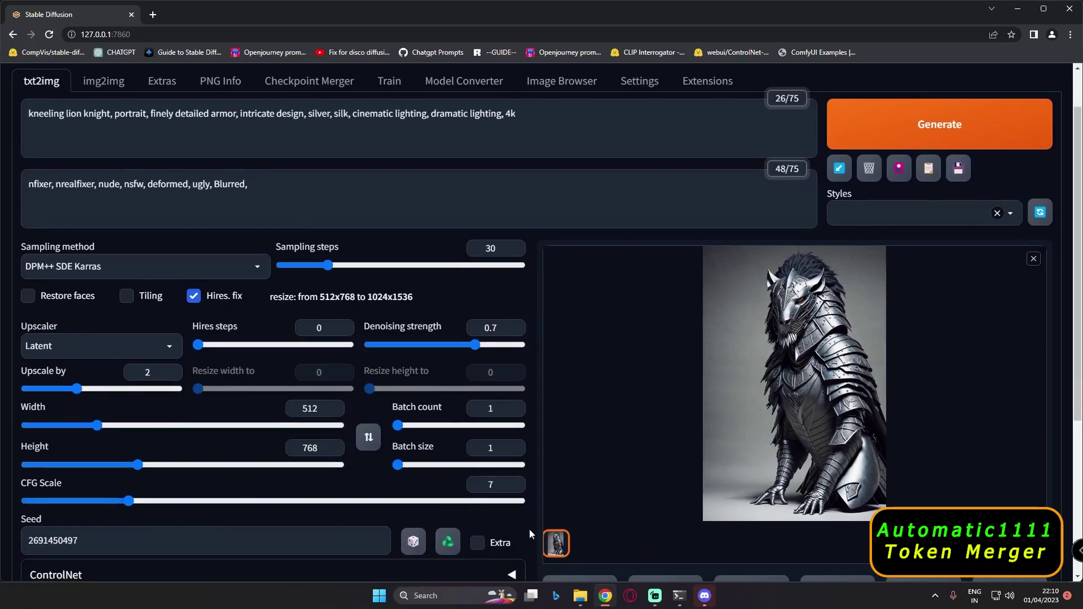
pyautogui.click(678, 604)
pyautogui.moveTo(572, 156)
pyautogui.mouseDown()
pyautogui.moveTo(587, 158)
pyautogui.moveTo(574, 174)
pyautogui.mouseUp()
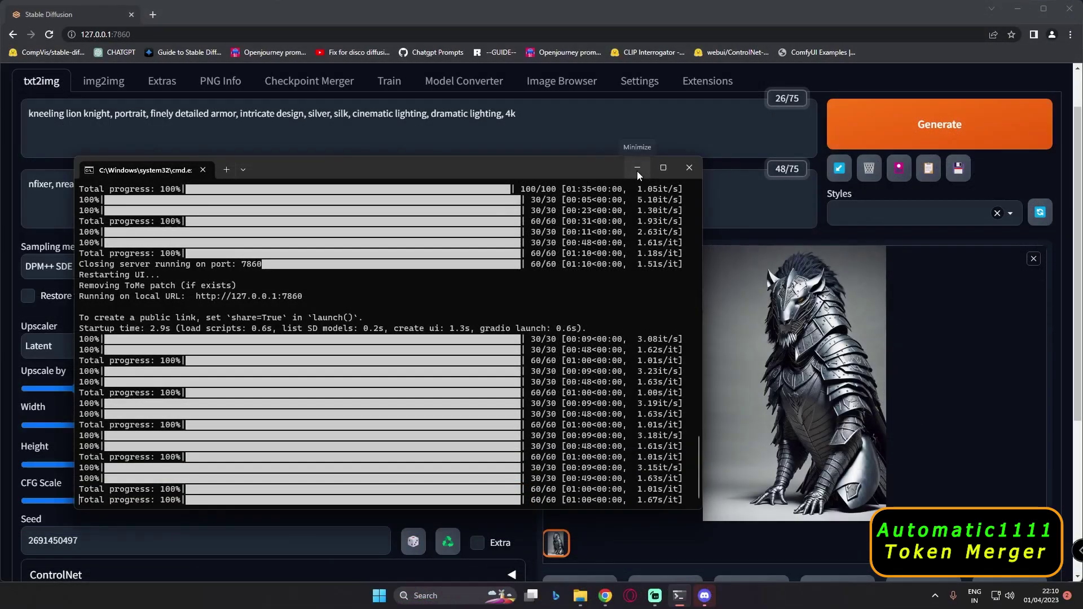
pyautogui.hotkey('alt', 'Tab')
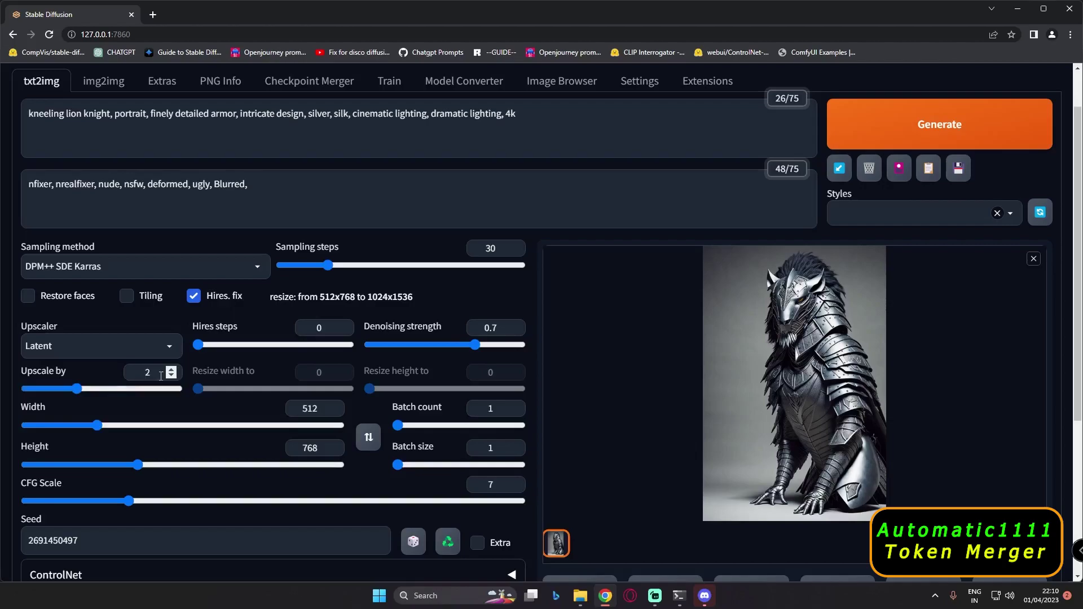
pyautogui.click(680, 596)
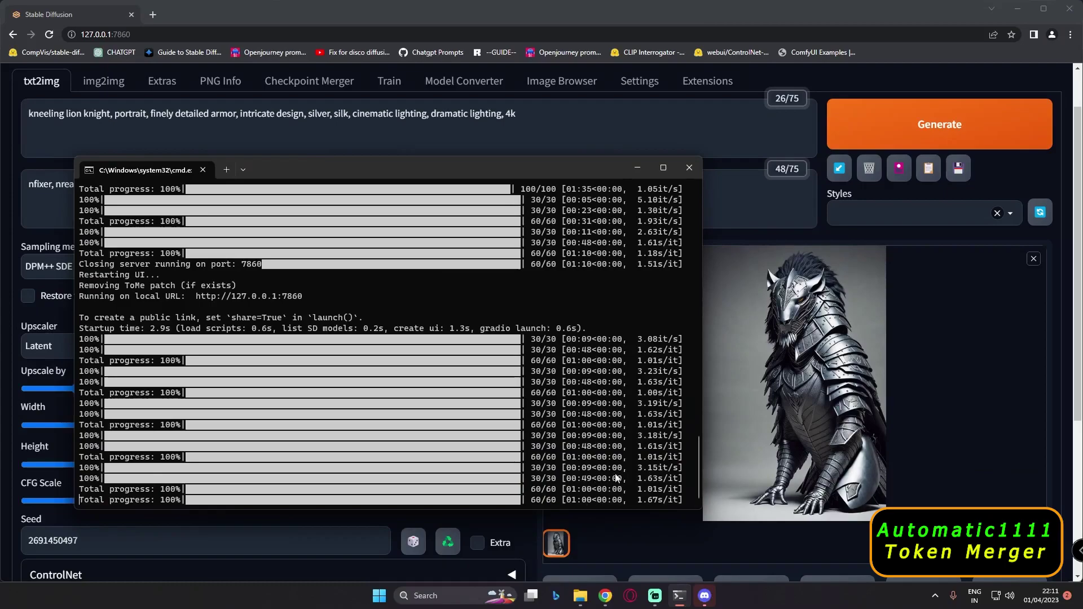
pyautogui.click(639, 168)
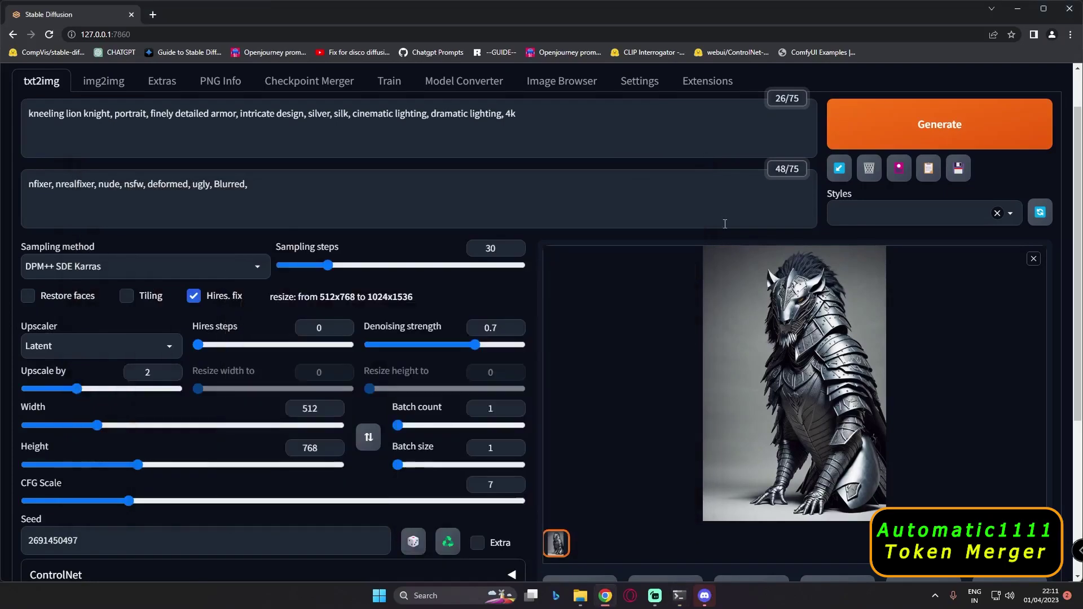
# Enable Token Merging in the settings, apply the change and reload the UI.
pyautogui.scroll(1, 660, 142)
pyautogui.click(658, 140)
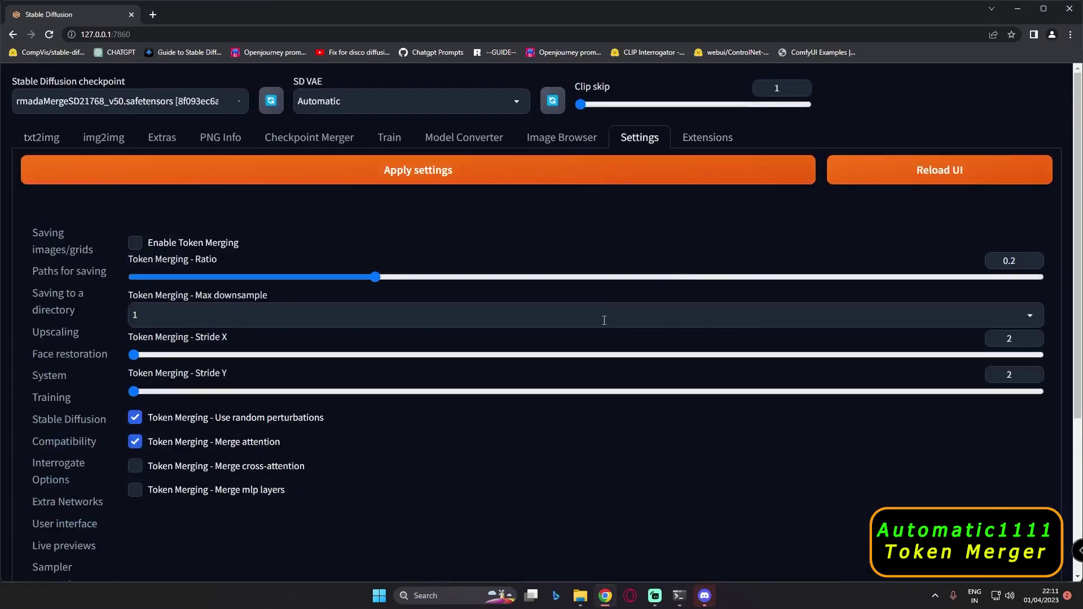
pyautogui.click(135, 244)
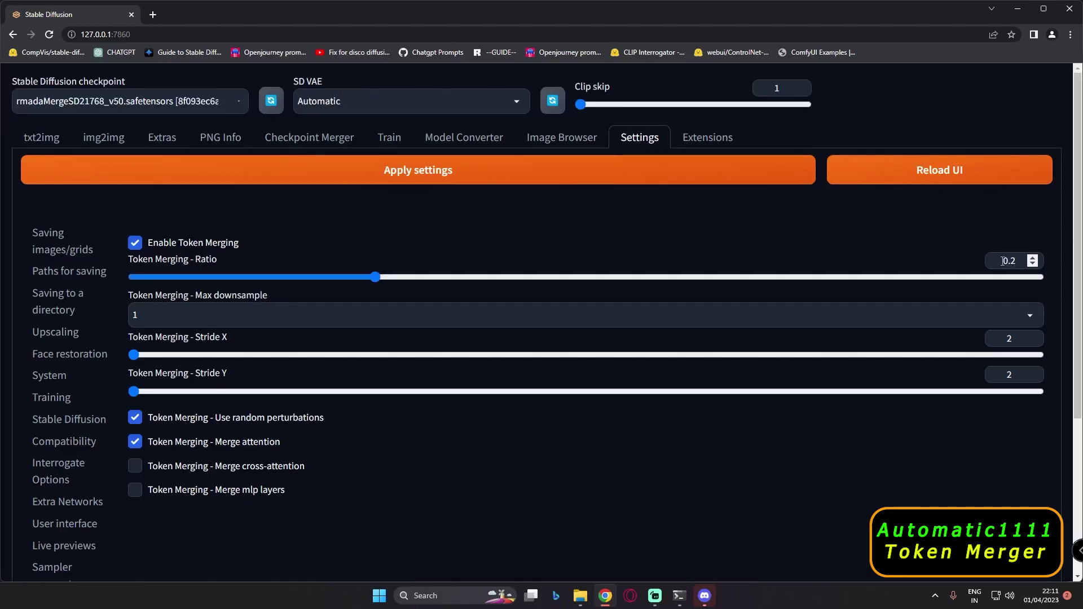
pyautogui.click(429, 176)
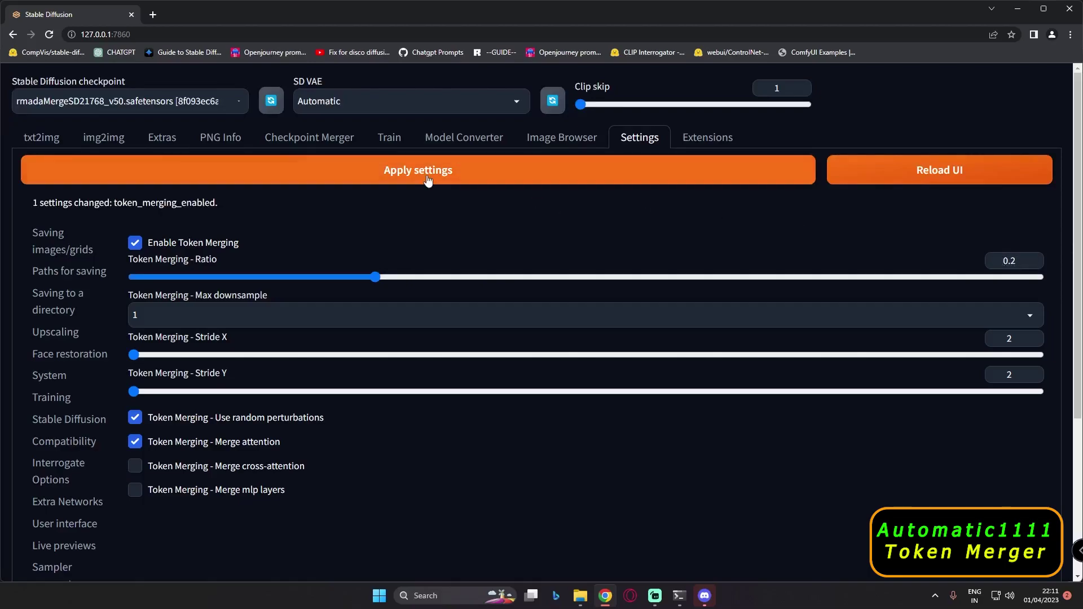
pyautogui.click(889, 178)
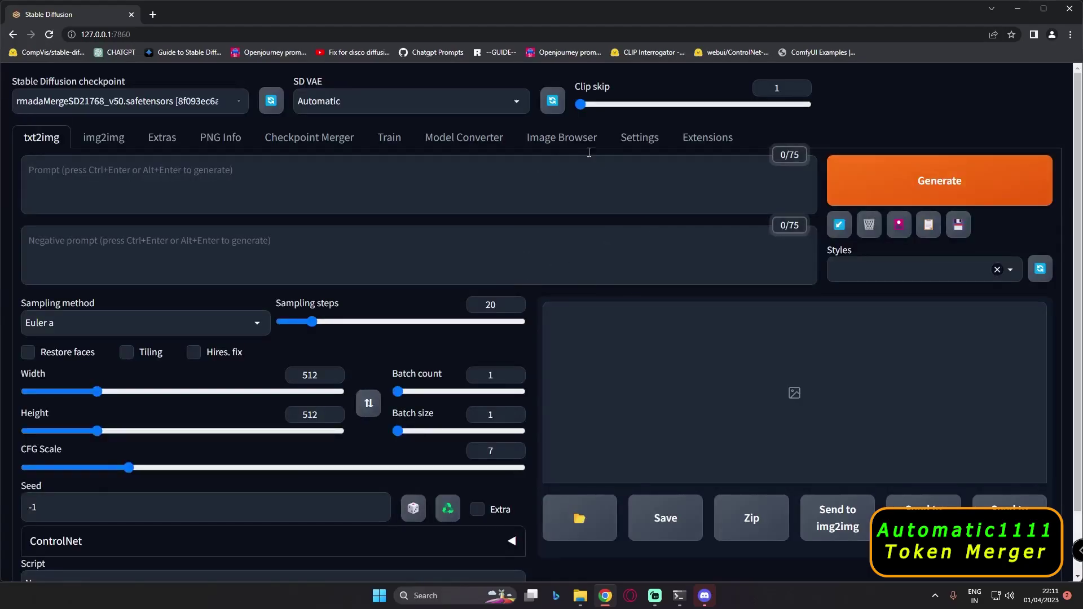
# Find the newest lion knight image among the saved txt2img outputs and send its generation parameters to txt2img.
pyautogui.click(567, 139)
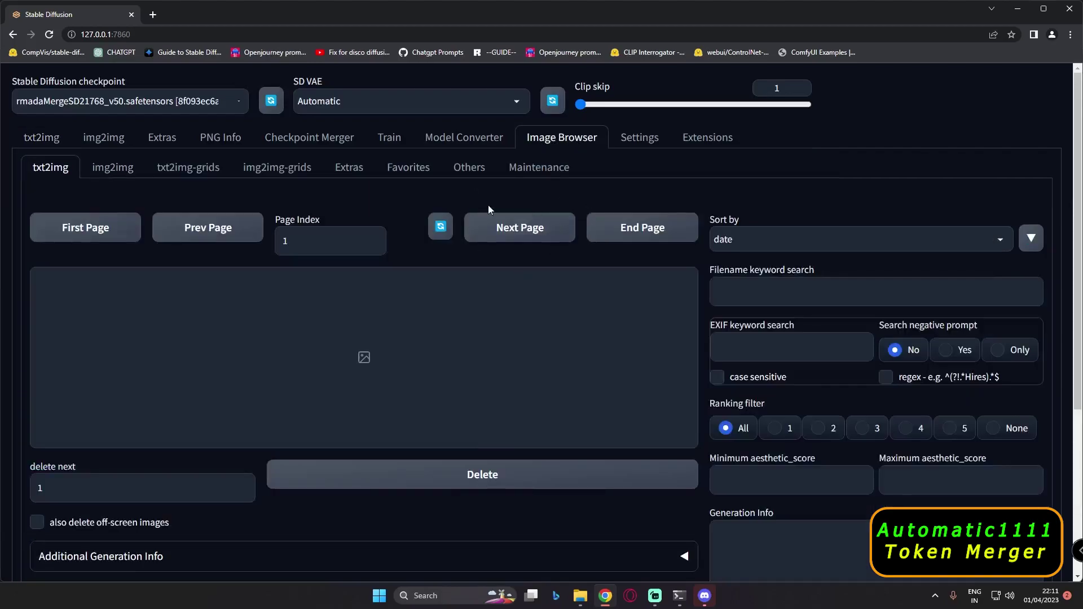
pyautogui.click(81, 232)
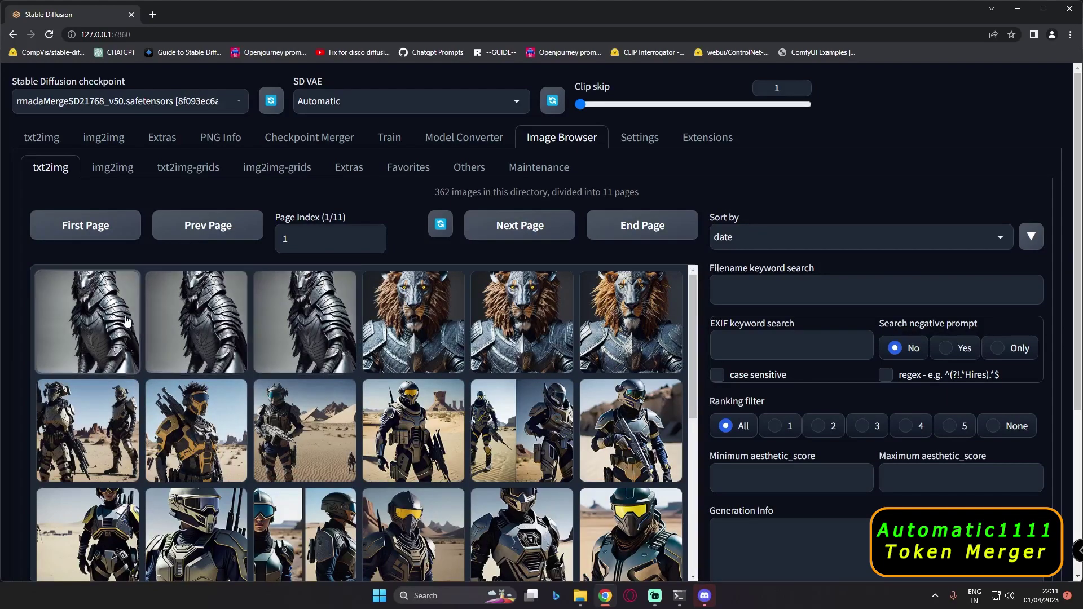
pyautogui.click(102, 331)
pyautogui.scroll(-5, 102, 331)
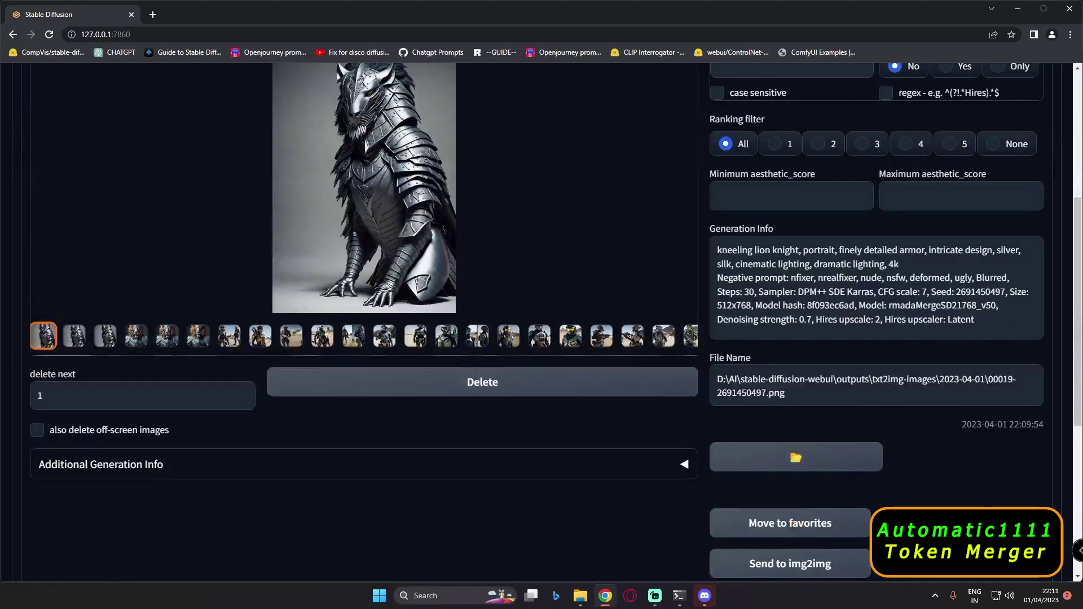
pyautogui.click(966, 522)
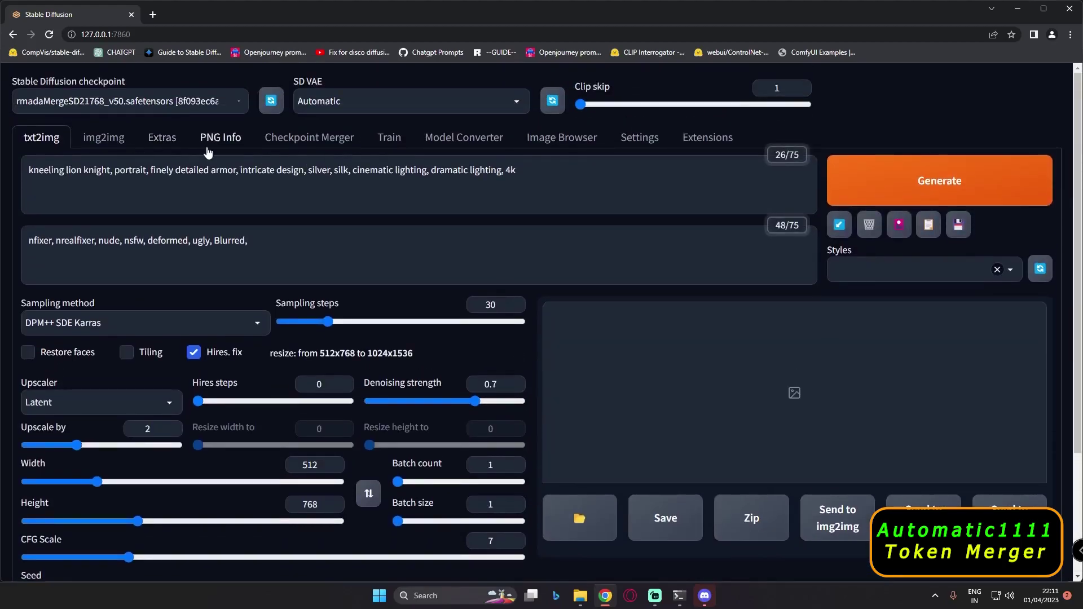
# Check the restored sampling steps and seed of the lion knight generation.
pyautogui.scroll(-2, 239, 436)
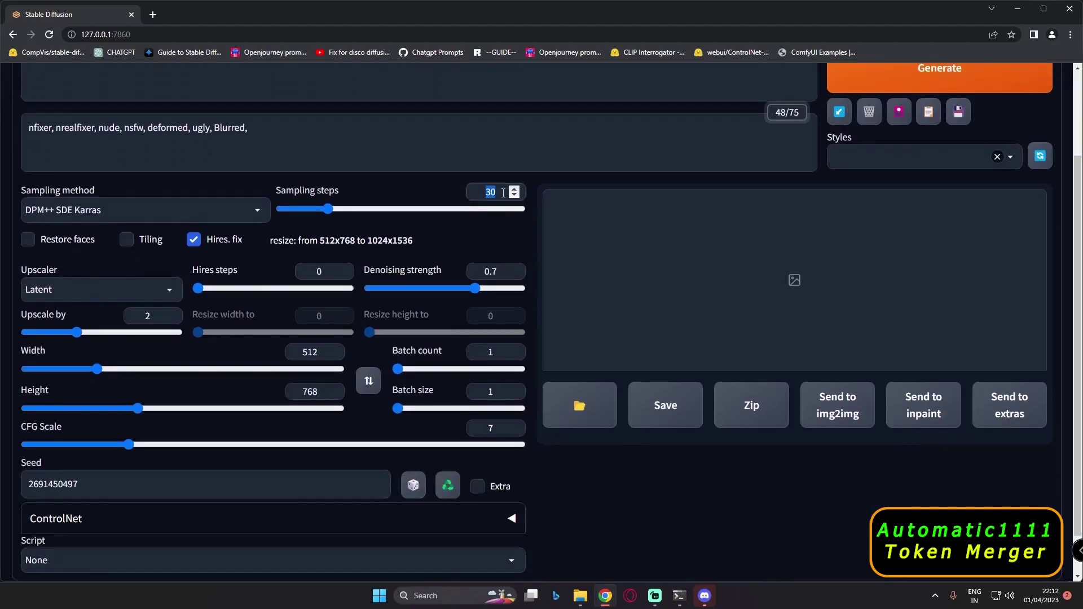
pyautogui.click(32, 485)
pyautogui.moveTo(32, 485); pyautogui.dragTo(99, 481)
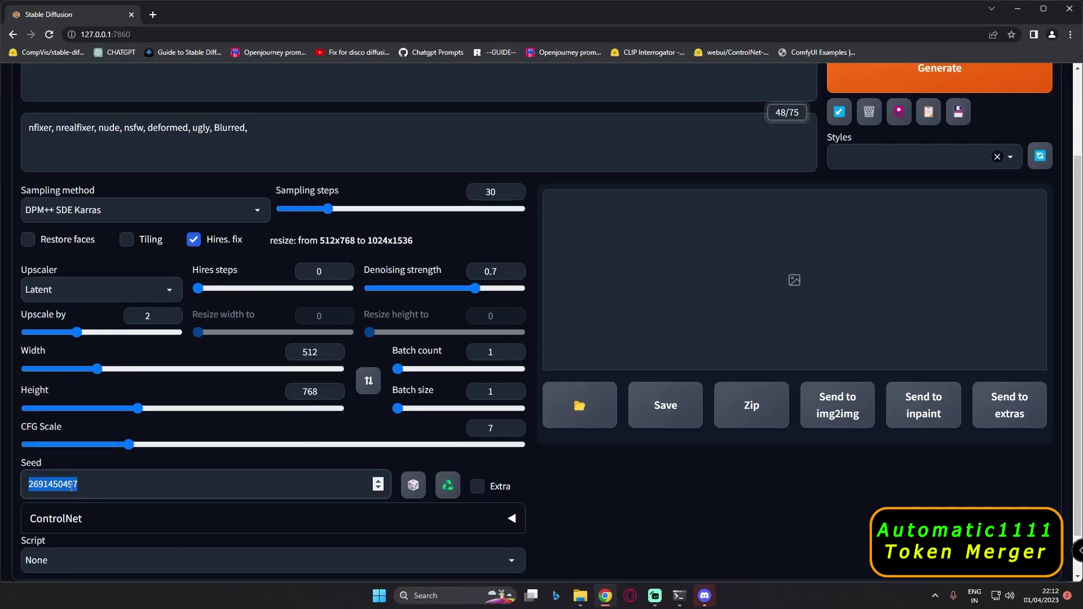
pyautogui.scroll(2, 626, 480)
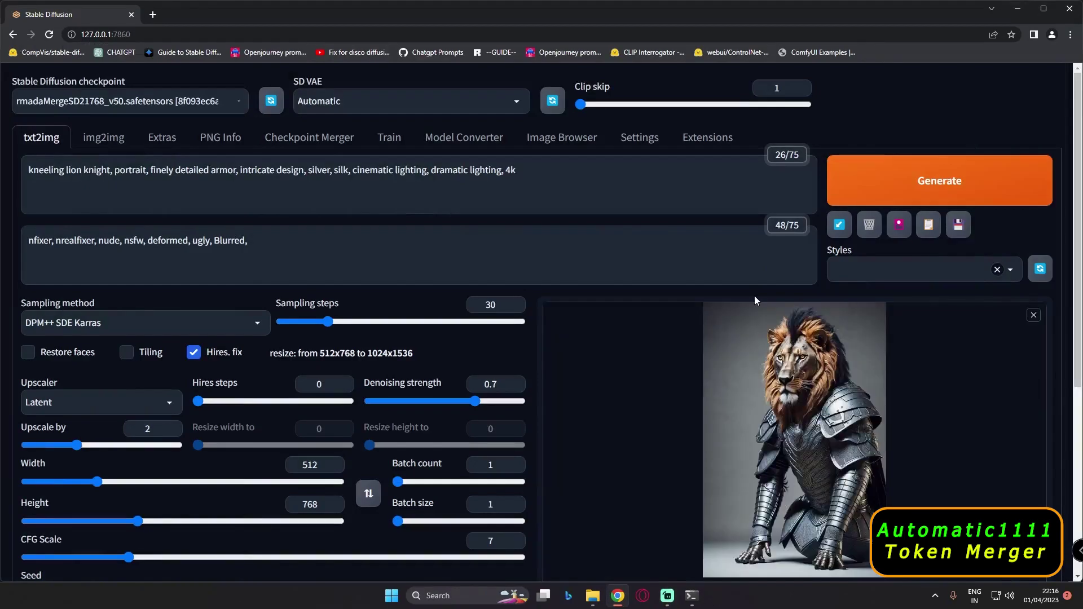
# Inspect the newly generated lion knight image at full size and close the preview.
pyautogui.scroll(-1, 818, 326)
pyautogui.click(818, 326)
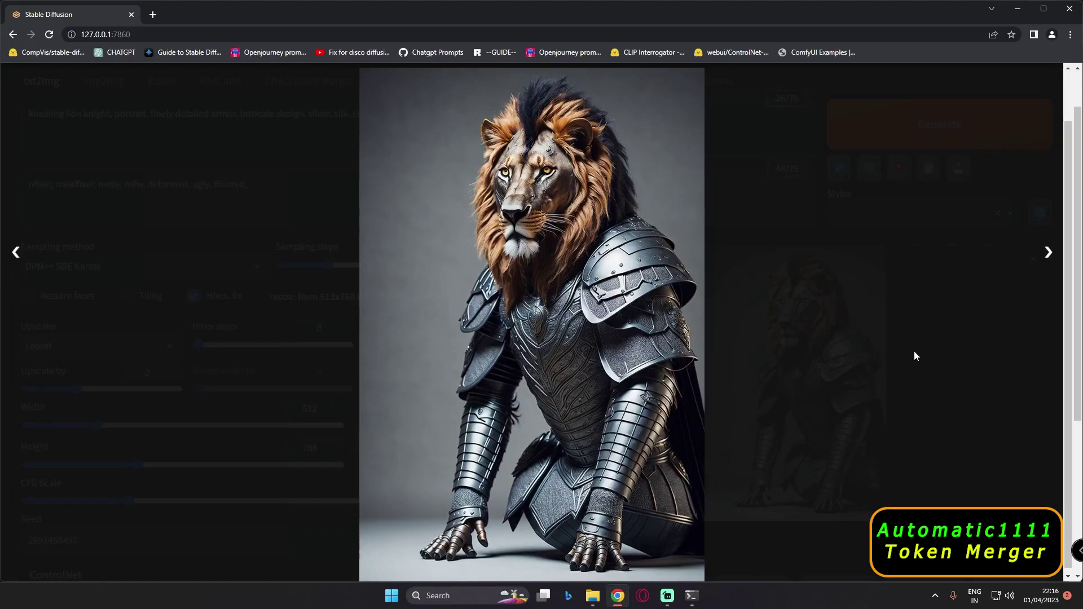
pyautogui.click(935, 356)
# Compare the seed and generation settings used for the token-merged lion knight image.
pyautogui.scroll(-1, 620, 352)
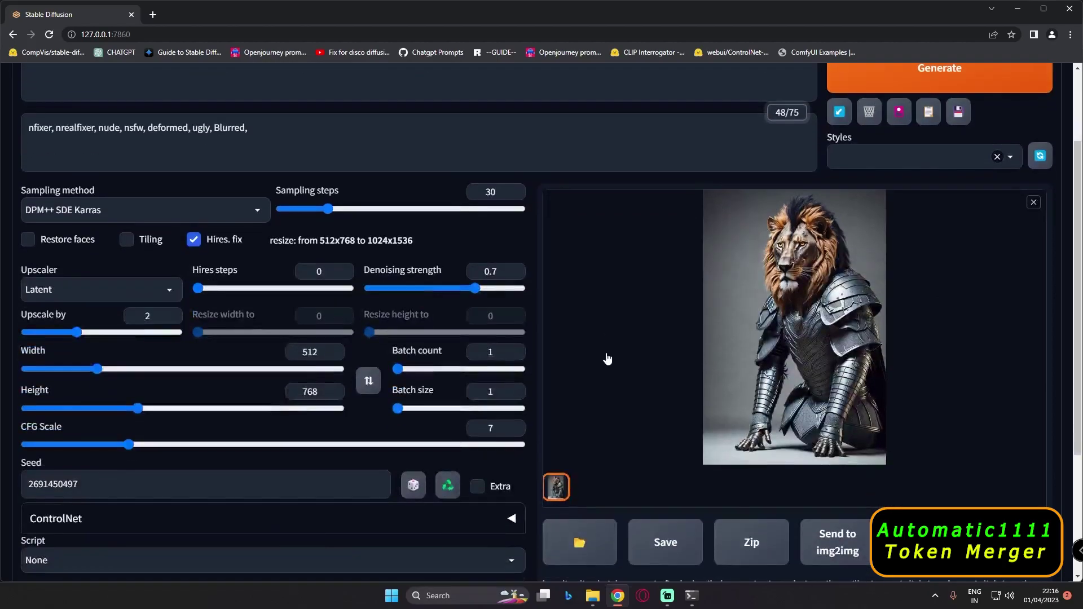
pyautogui.scroll(1, 285, 459)
pyautogui.doubleClick(32, 541)
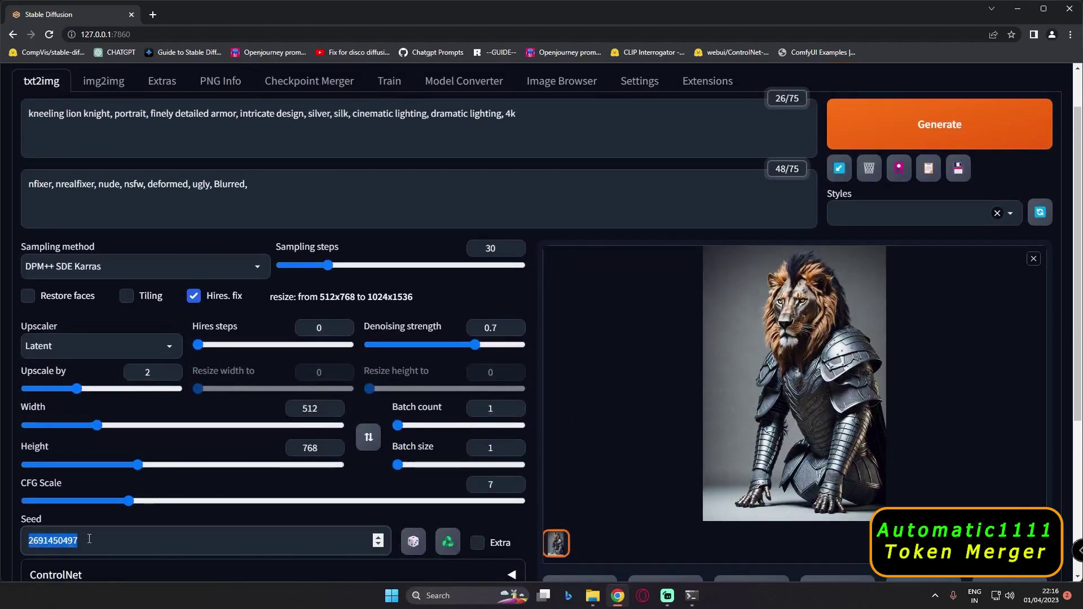
pyautogui.scroll(1, 597, 491)
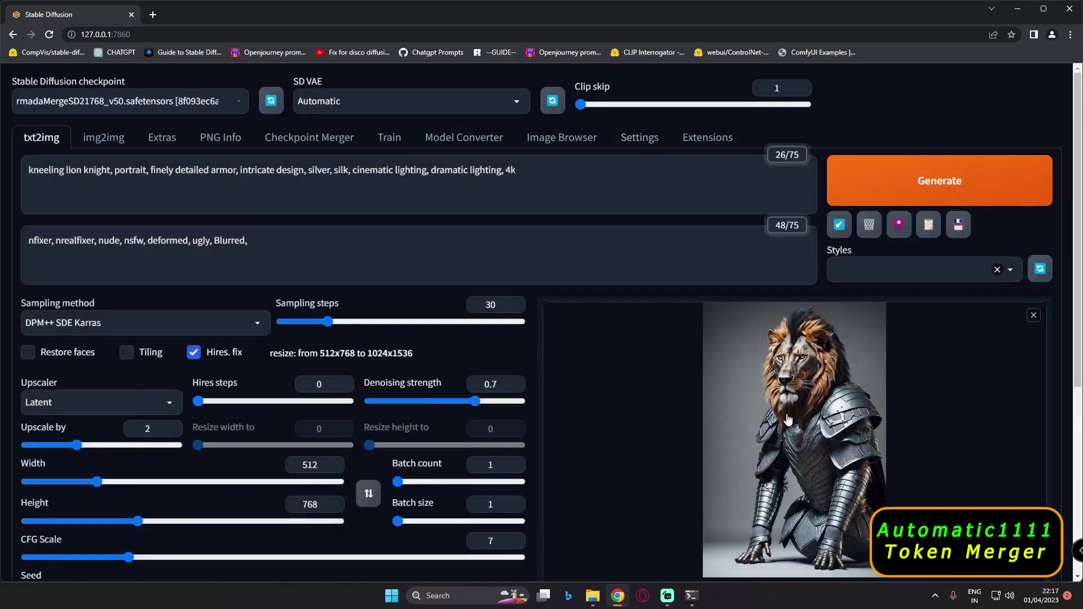
pyautogui.scroll(-1, 775, 428)
pyautogui.scroll(-1, 775, 428)
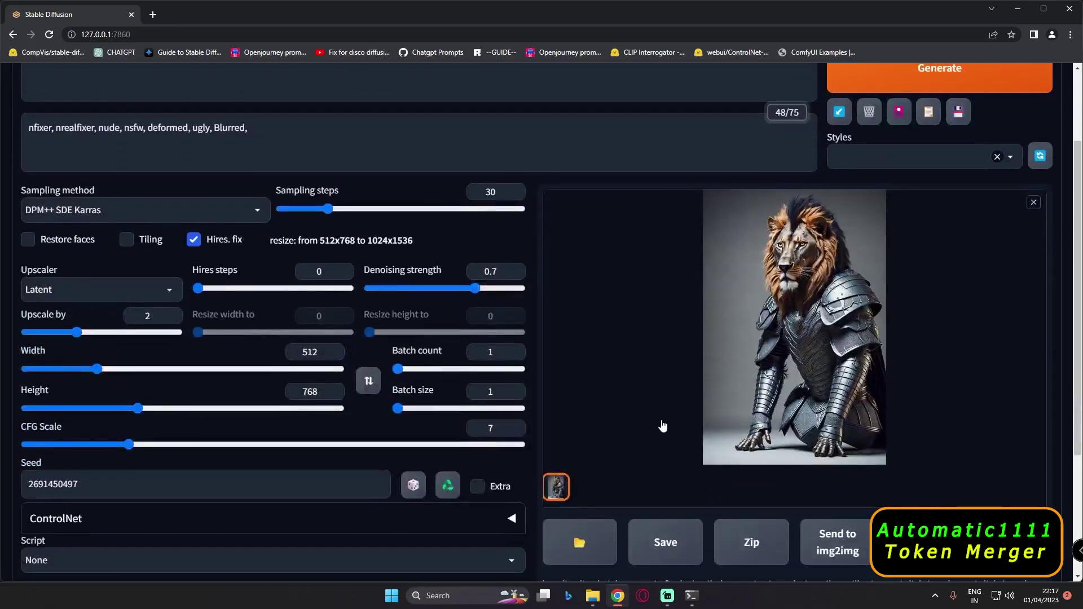
# Compare the console's total generation times with and without token merging, then hide the console.
pyautogui.click(691, 596)
pyautogui.click(588, 472)
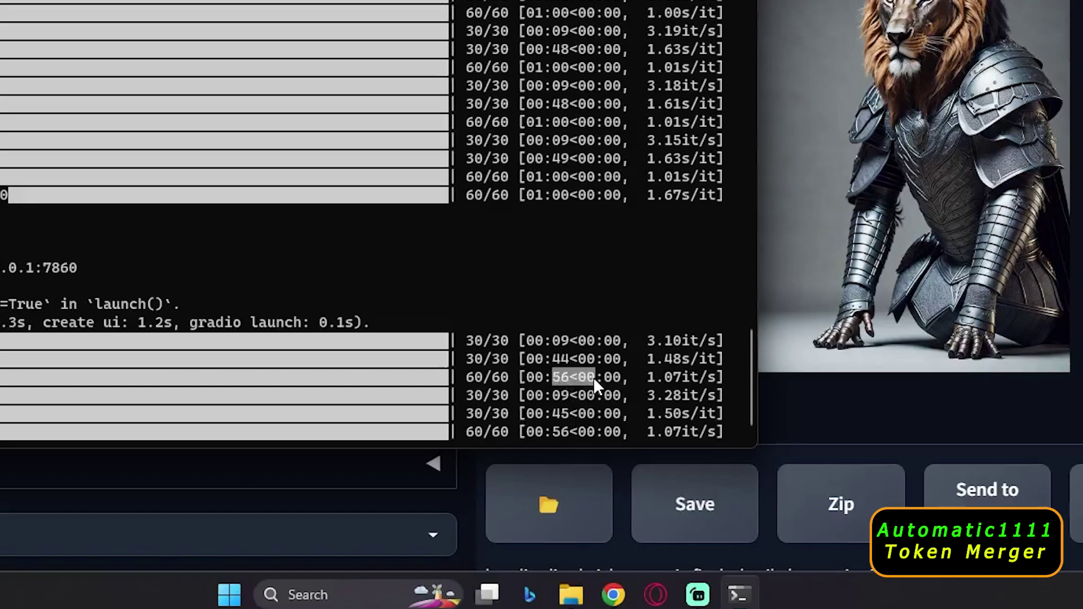
pyautogui.moveTo(551, 430); pyautogui.dragTo(573, 430)
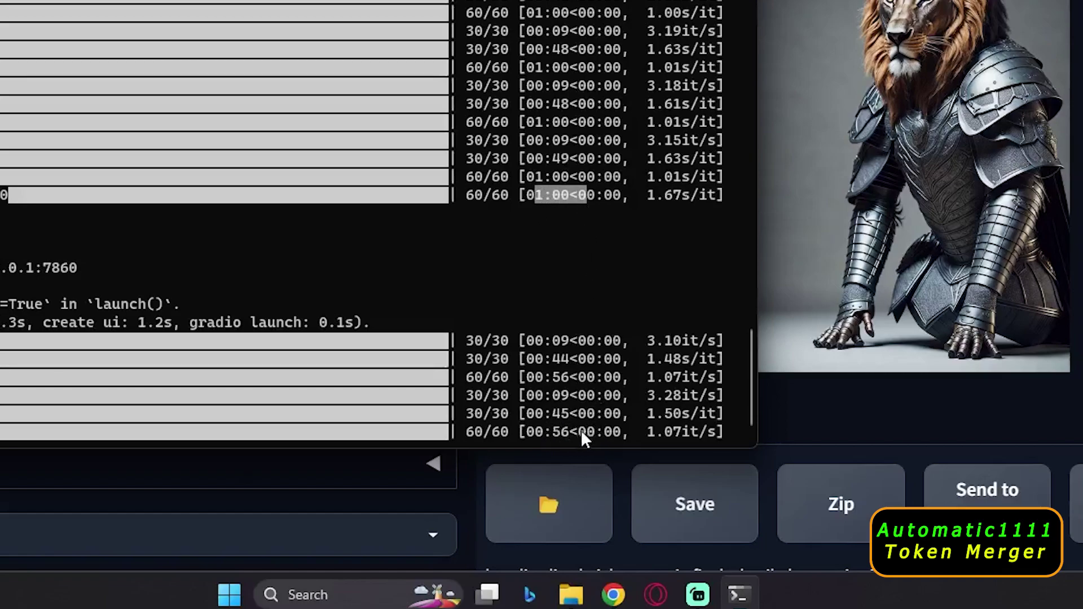
pyautogui.moveTo(551, 431); pyautogui.dragTo(579, 431)
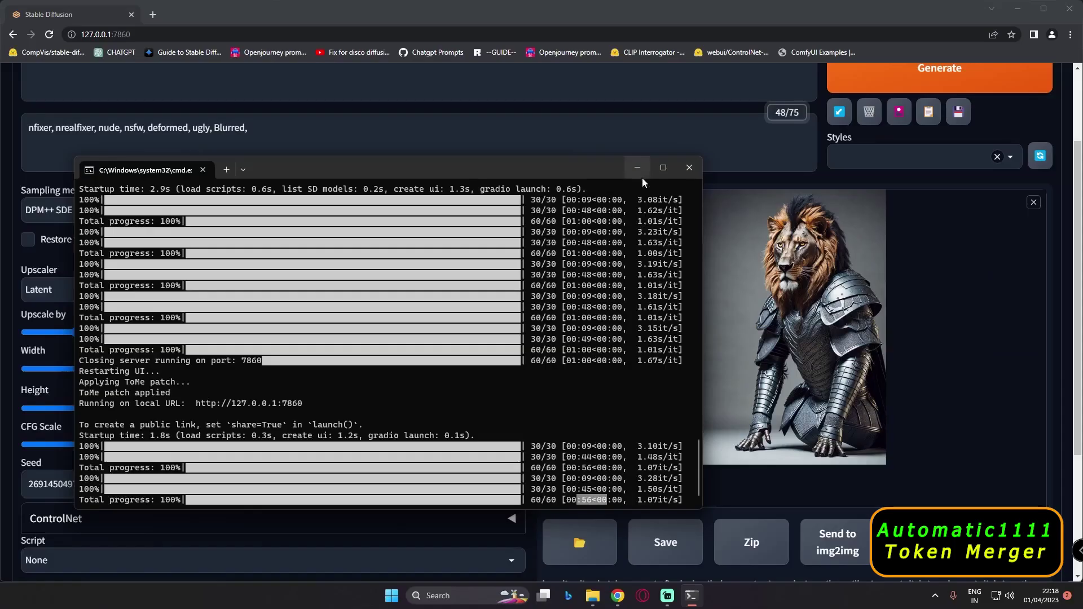
pyautogui.click(640, 173)
# Set the Token Merging ratio to 0.5, apply the settings and reload the UI.
pyautogui.scroll(2, 789, 372)
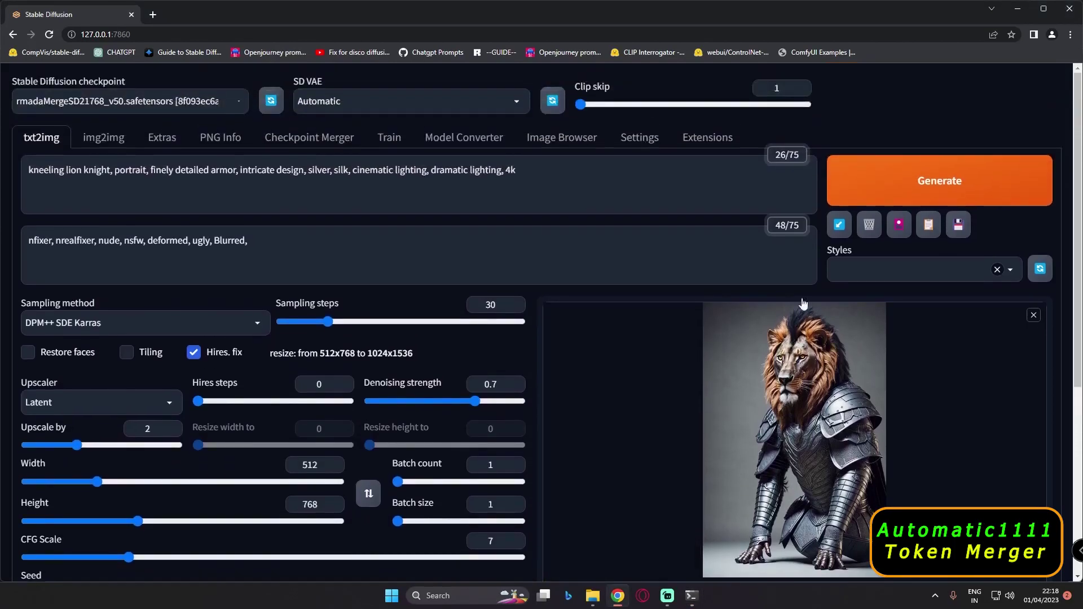
pyautogui.click(634, 138)
pyautogui.click(925, 279)
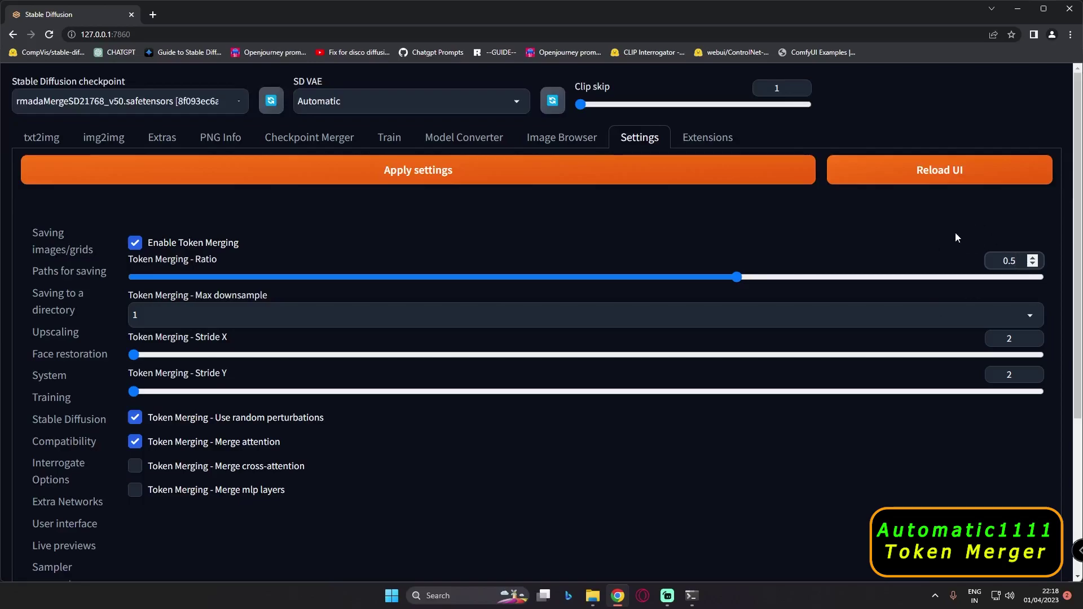
pyautogui.click(432, 171)
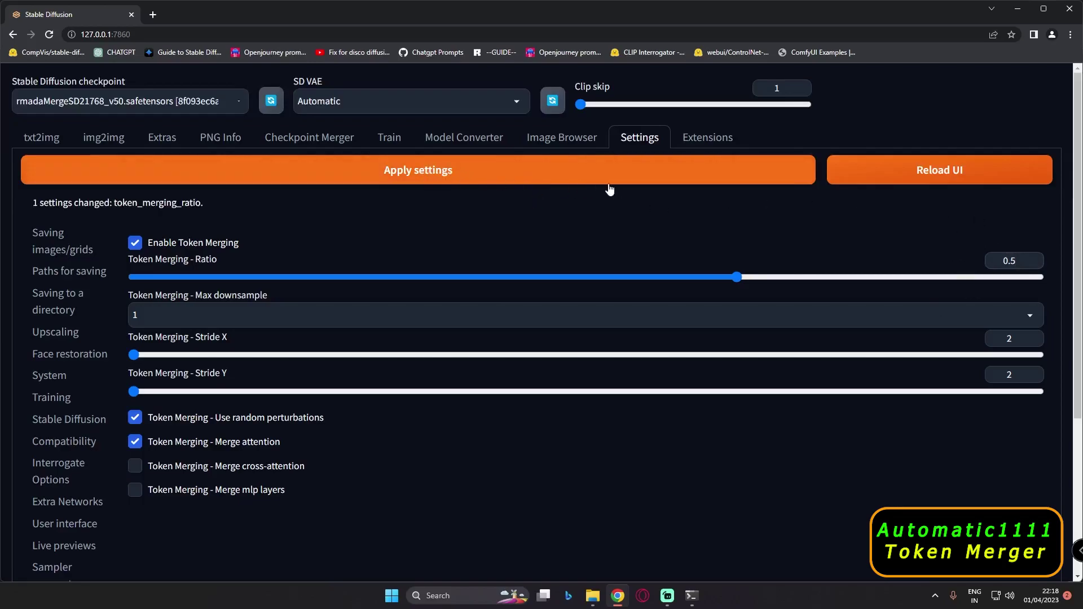
pyautogui.click(932, 173)
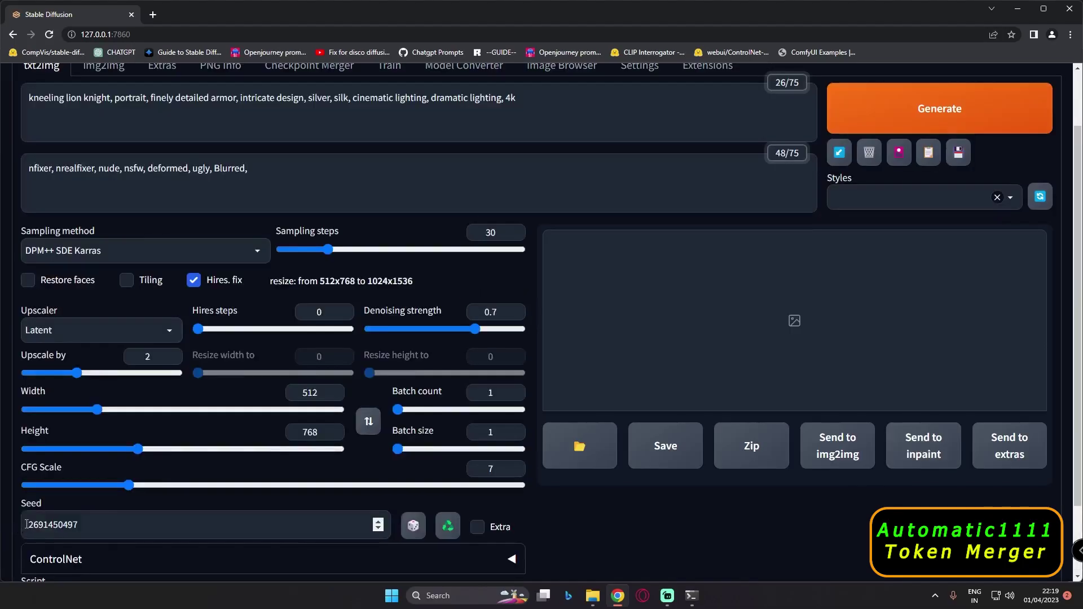
# Check that the lion knight prompt still uses the same seed after the reload.
pyautogui.doubleClick(89, 527)
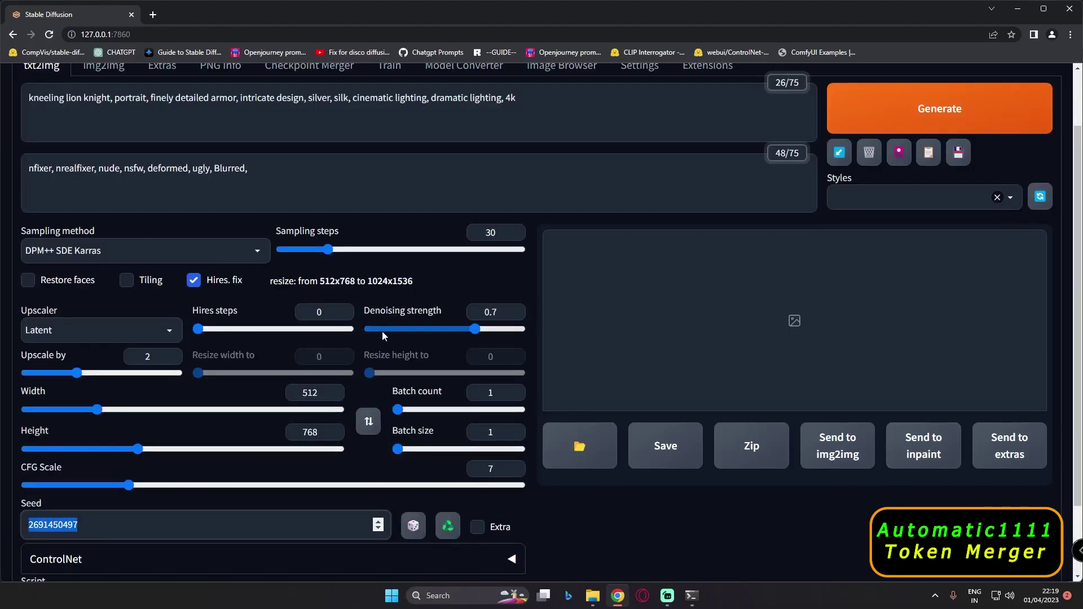
pyautogui.scroll(1, 375, 339)
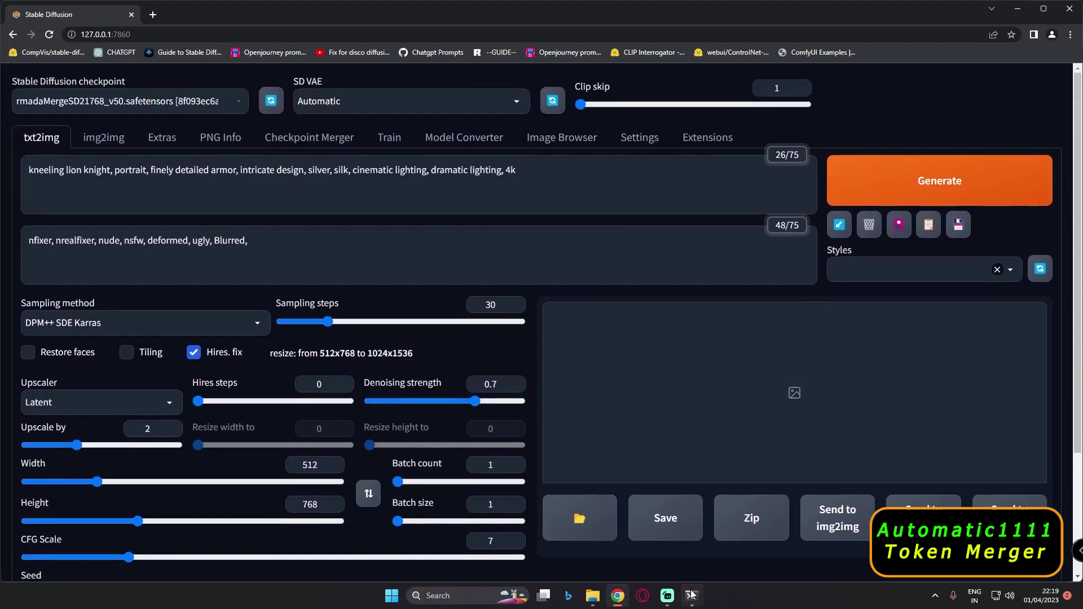
# Check the console output for the applied ToMe patch, then hide the console.
pyautogui.click(692, 596)
pyautogui.moveTo(80, 447); pyautogui.dragTo(171, 449)
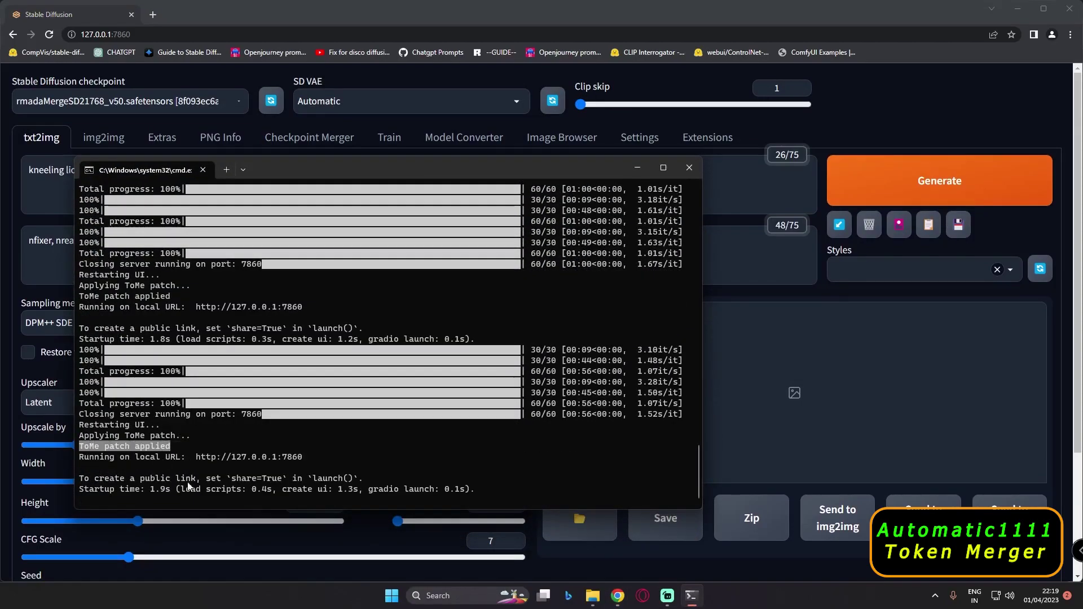
pyautogui.click(634, 169)
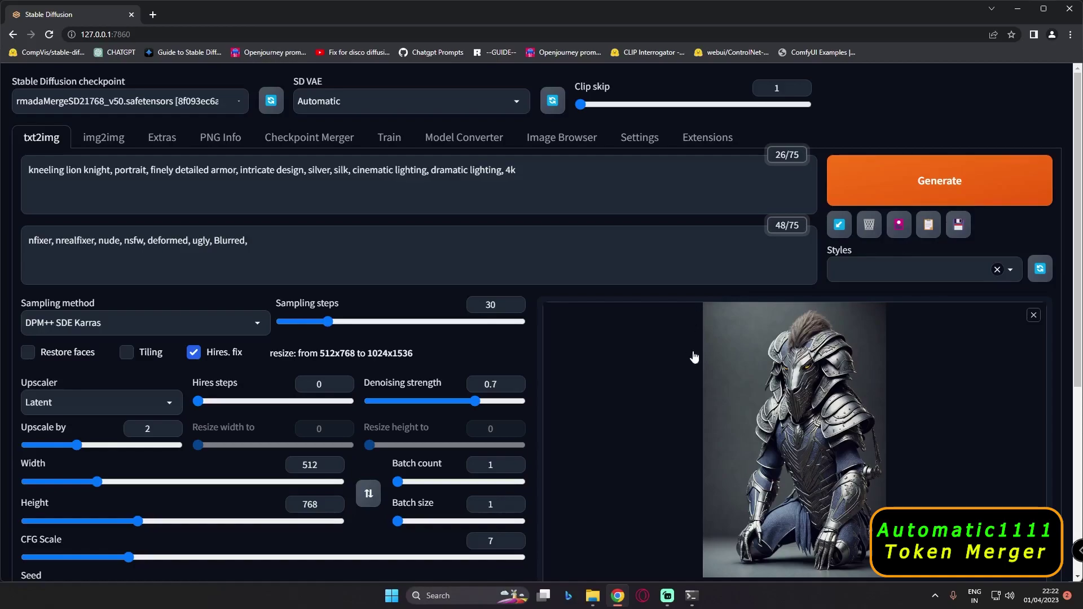
# Inspect the newly generated lion knight image in the enlarged preview, then close the preview.
pyautogui.scroll(-1, 687, 361)
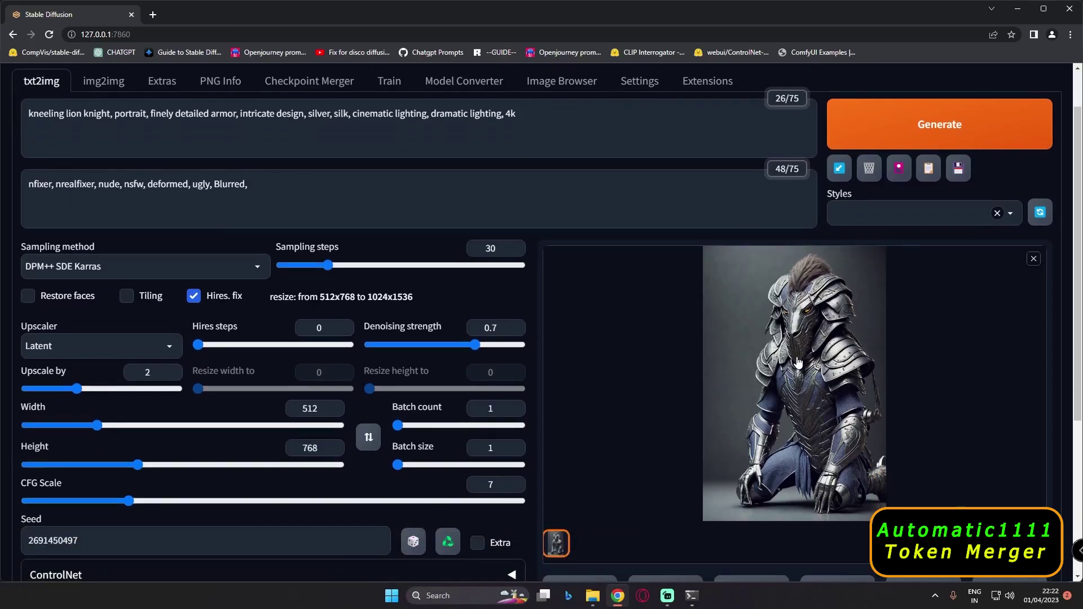
pyautogui.click(761, 383)
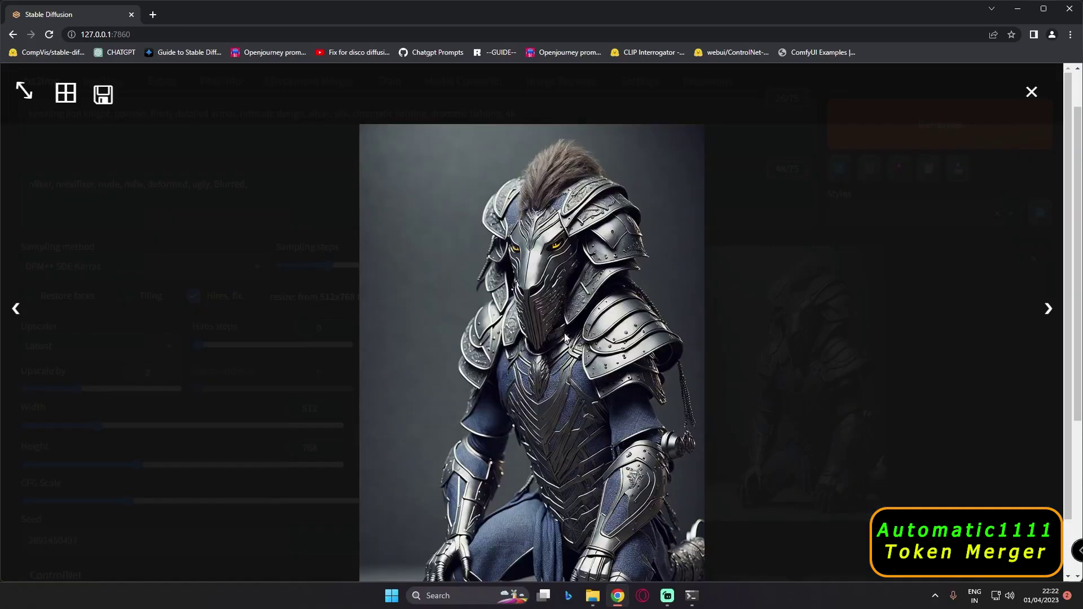
pyautogui.click(937, 368)
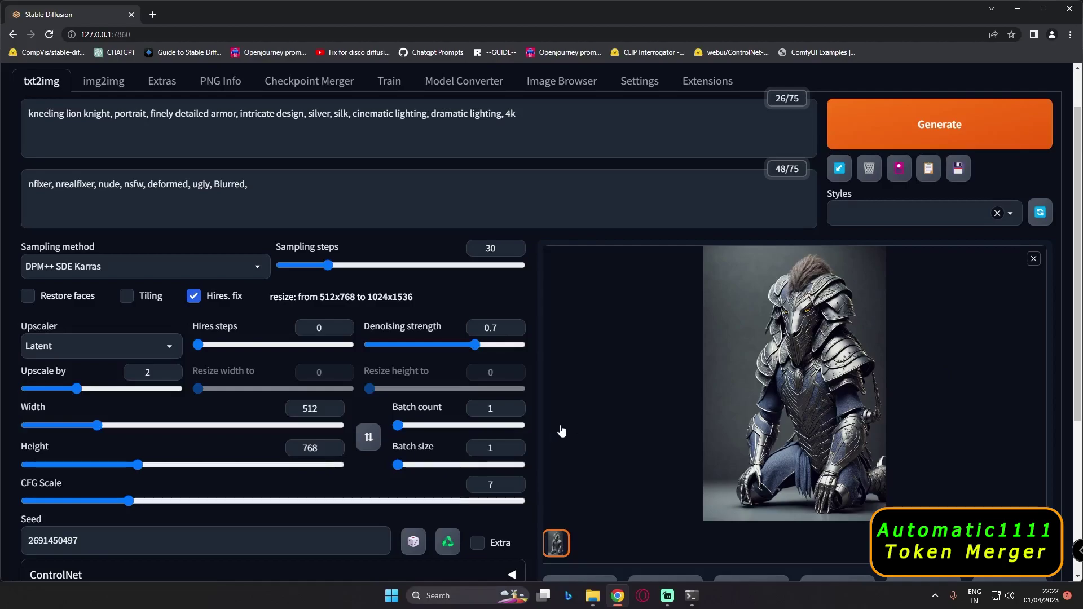
# Check the seed used for the new lion knight image and its total generation time in the console.
pyautogui.scroll(-2, 565, 430)
pyautogui.doubleClick(53, 430)
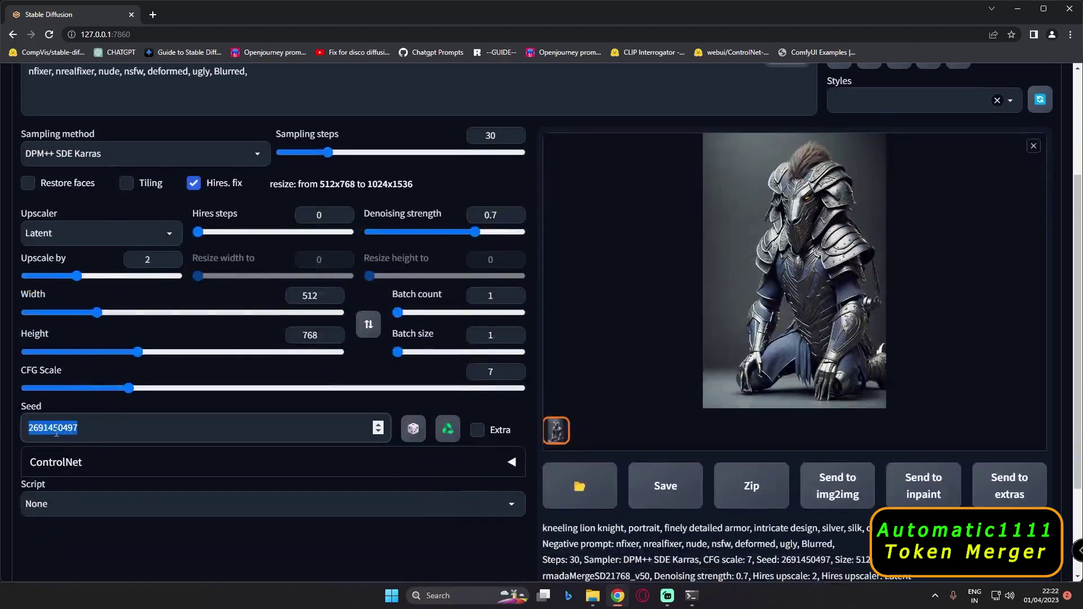
pyautogui.scroll(3, 666, 491)
pyautogui.scroll(-2, 692, 550)
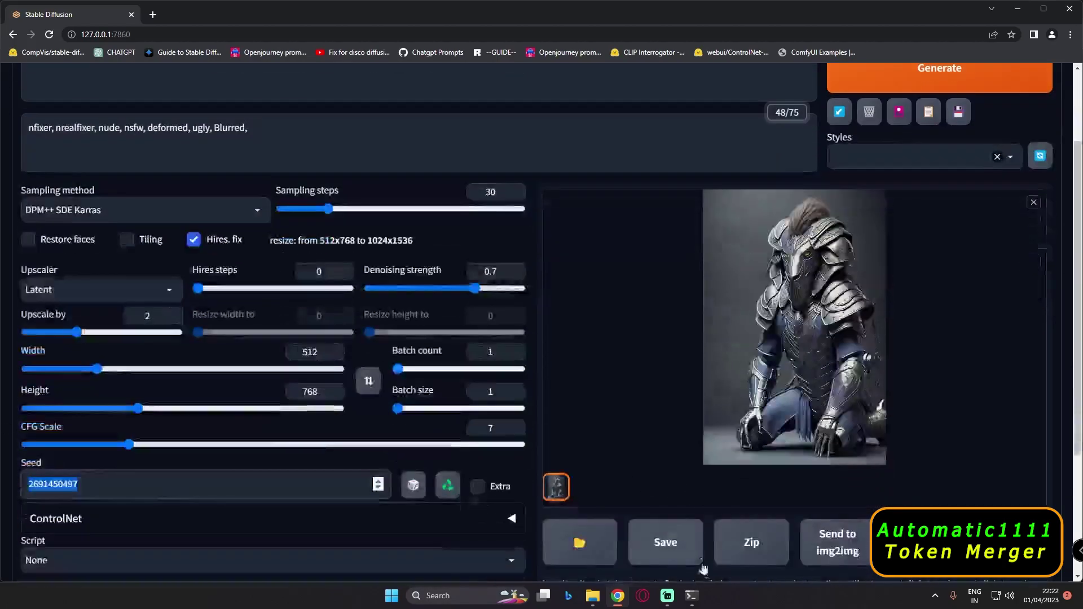
pyautogui.click(692, 597)
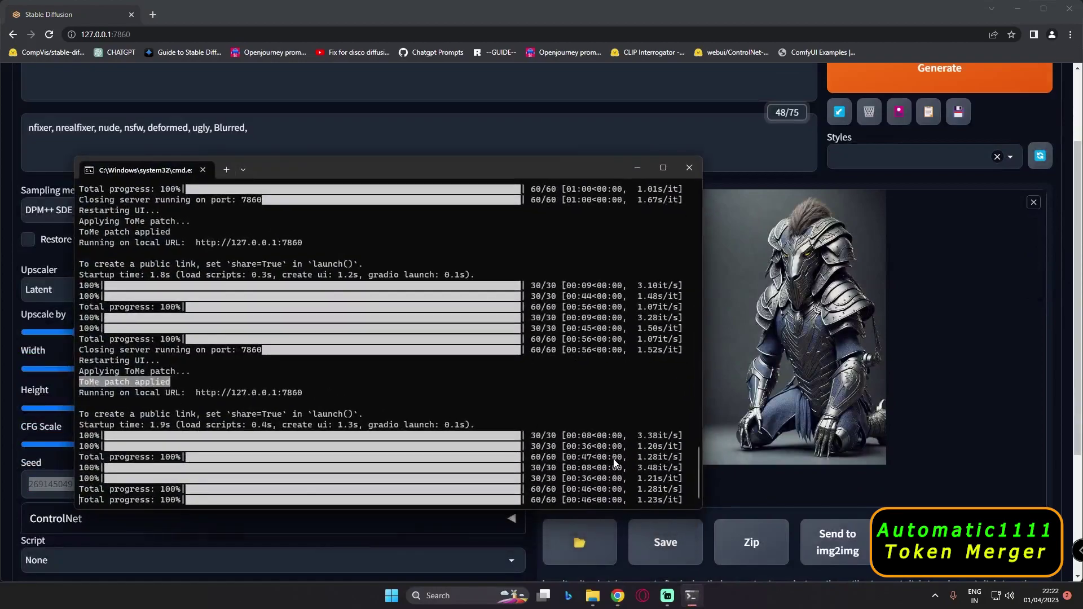
pyautogui.scroll(-1, 626, 423)
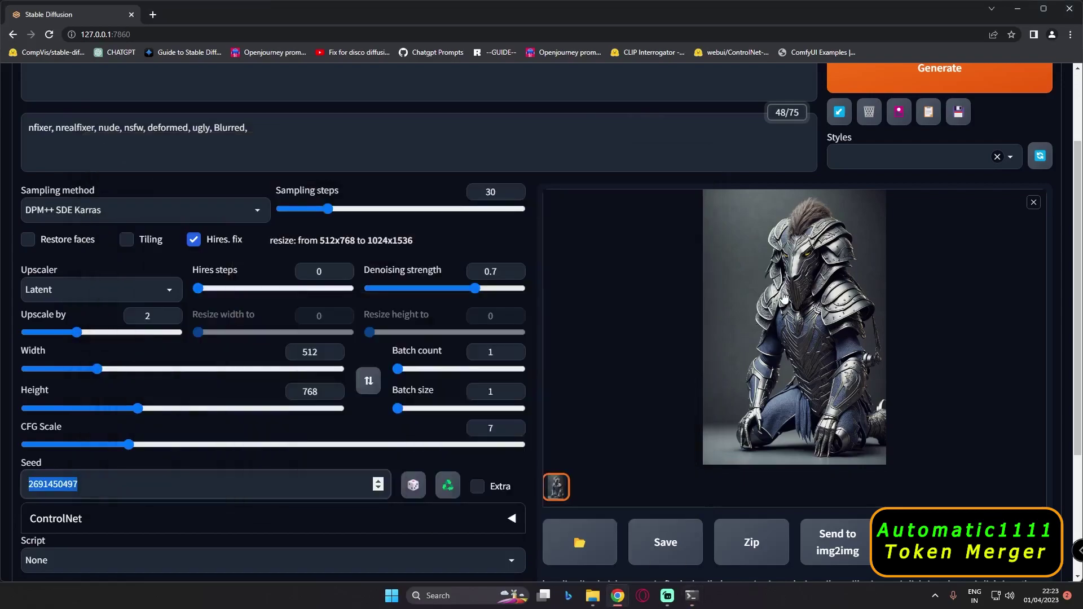
# Compare the two most recent lion knight images in the Image Browser's txt2img outputs.
pyautogui.scroll(2, 581, 121)
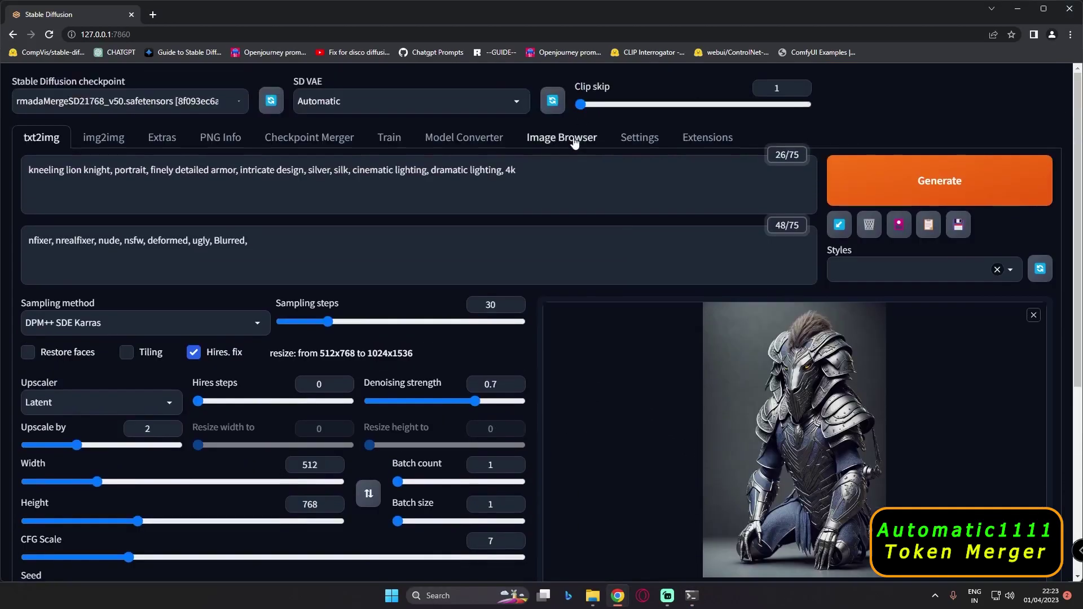
pyautogui.click(572, 138)
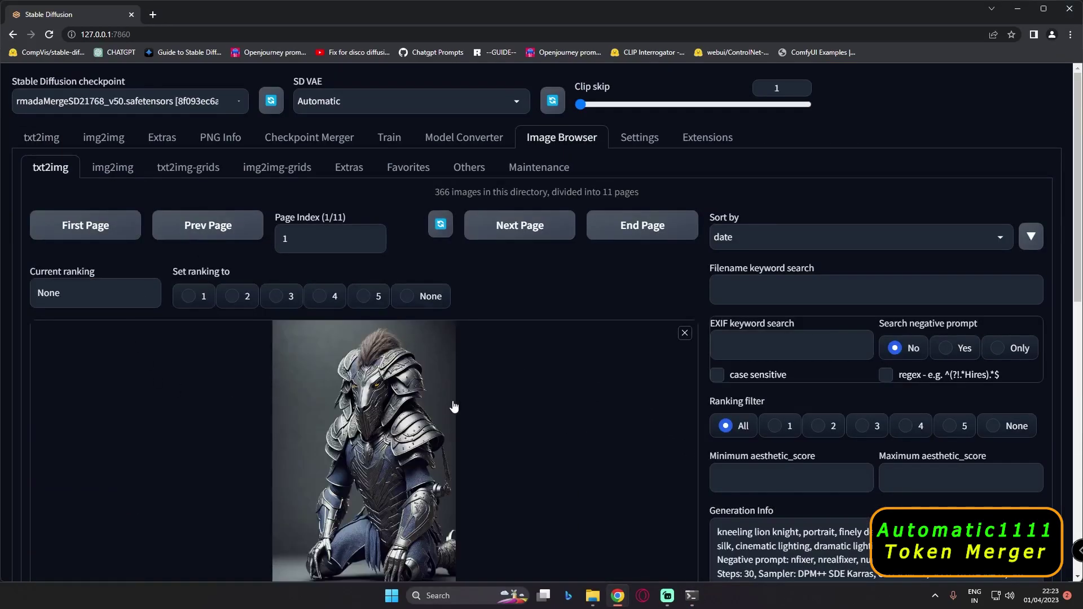
pyautogui.scroll(-1, 452, 407)
pyautogui.scroll(-2, 417, 375)
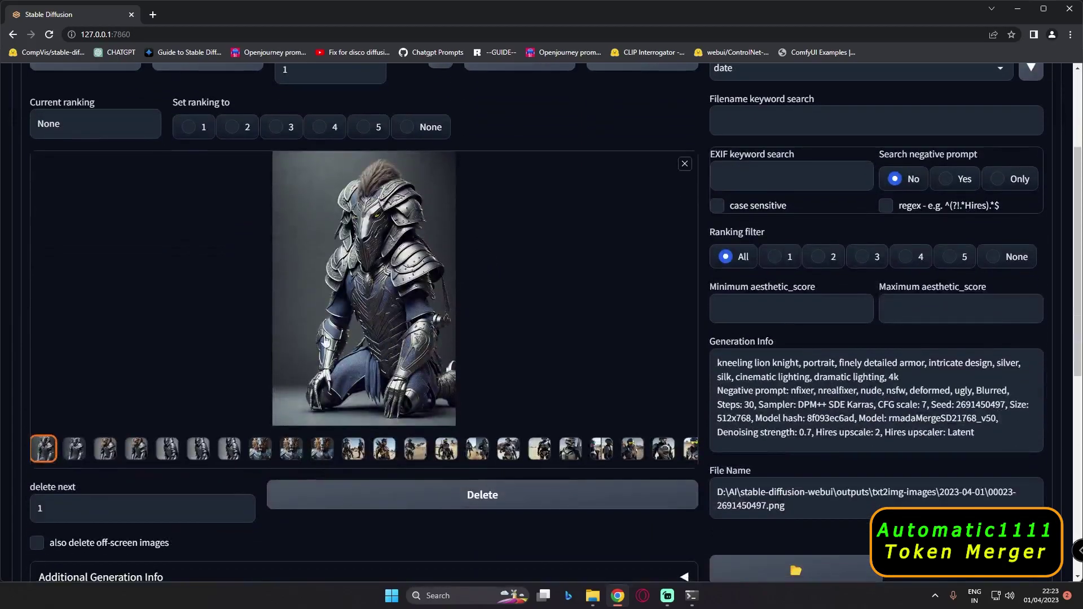
pyautogui.click(79, 452)
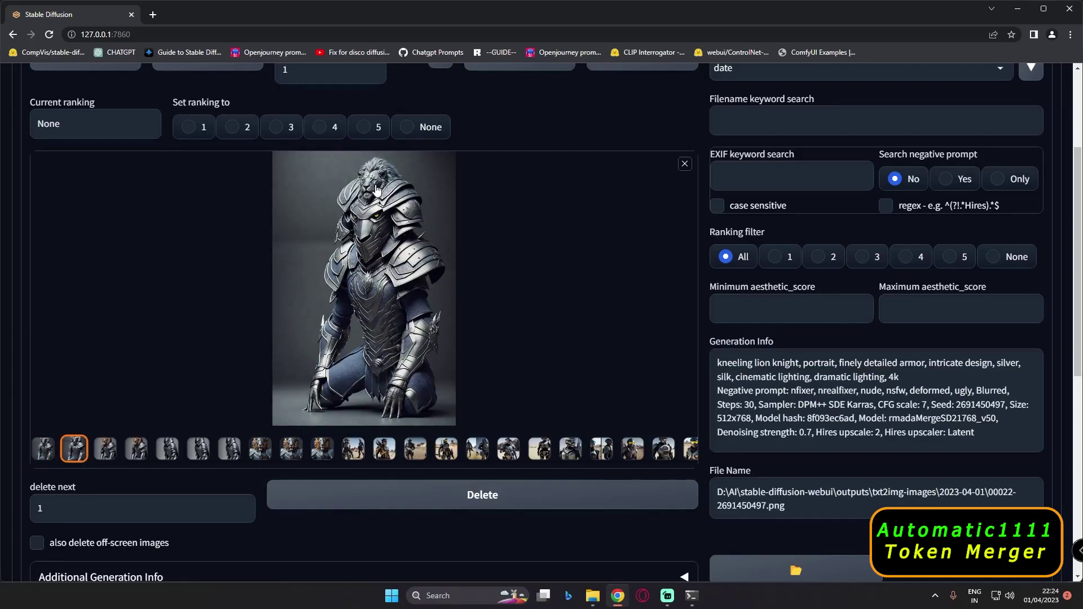
pyautogui.click(43, 449)
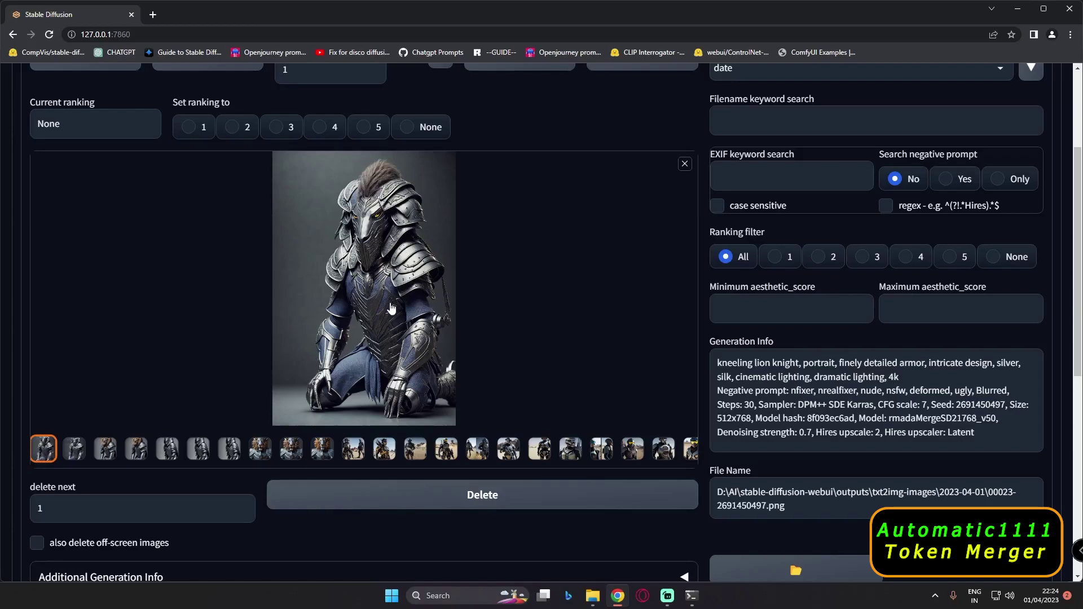
pyautogui.click(314, 268)
pyautogui.click(314, 268)
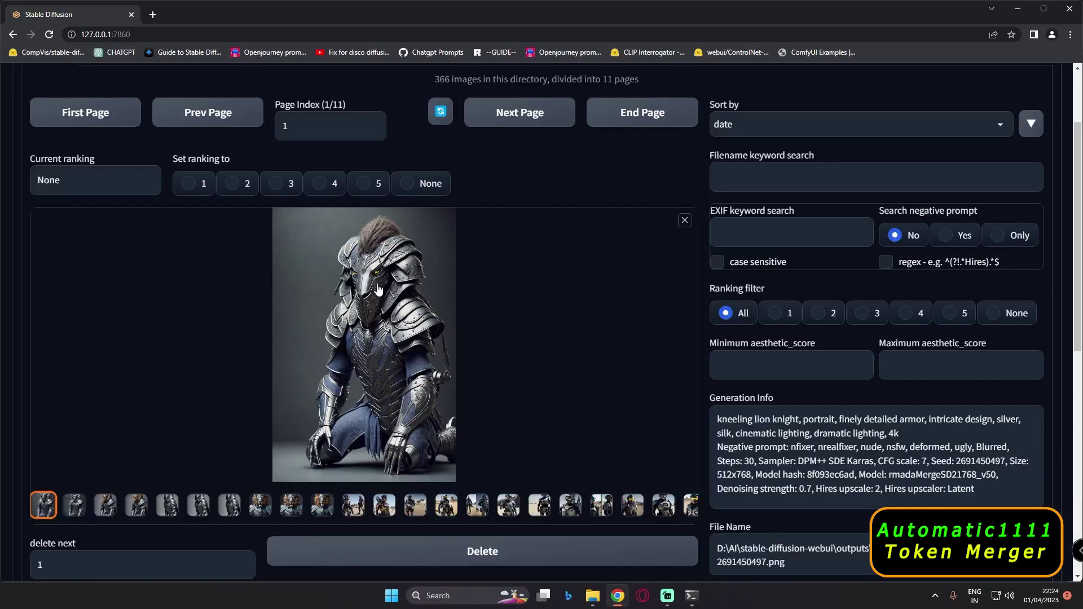
# Increase the Token Merging ratio, apply the settings and reload the UI.
pyautogui.scroll(2, 358, 293)
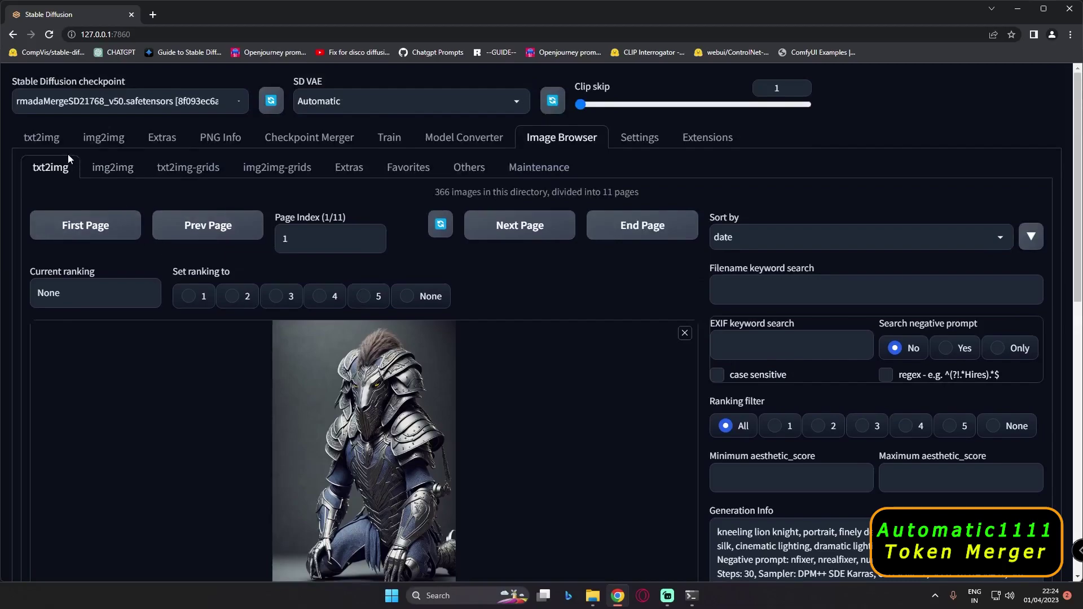
pyautogui.click(640, 139)
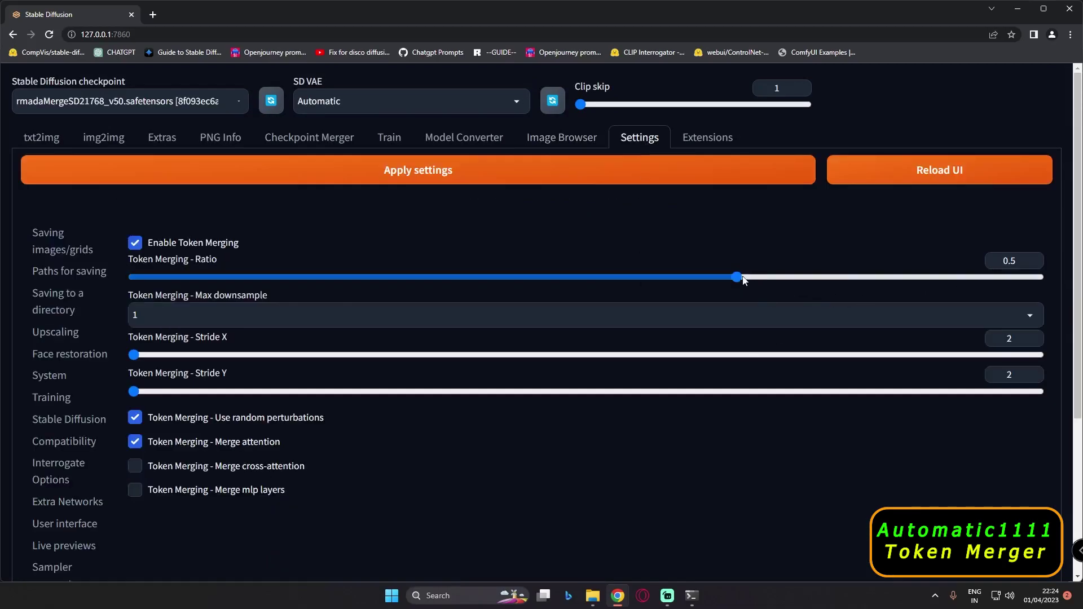
pyautogui.moveTo(744, 277); pyautogui.dragTo(857, 278)
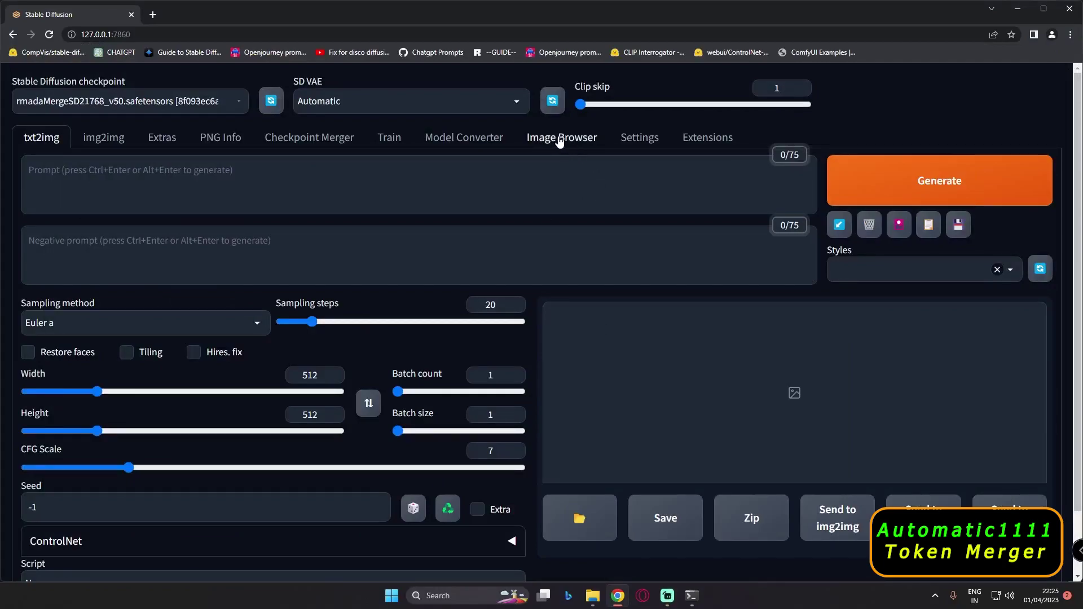
# Load the txt2img outputs in the Image Browser and send the latest lion knight image's parameters to txt2img.
pyautogui.click(552, 143)
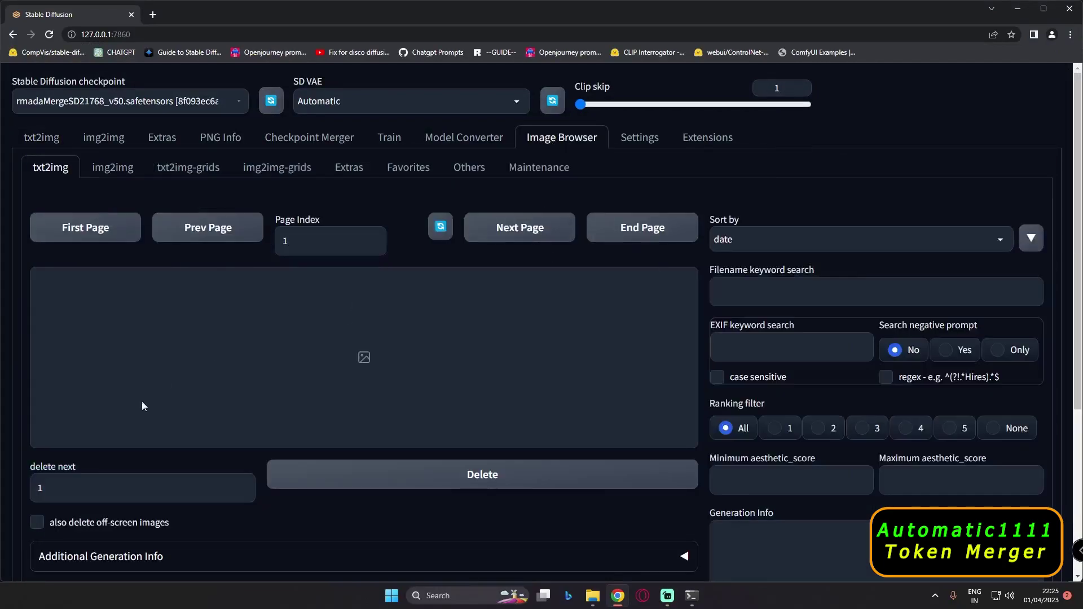
pyautogui.click(91, 231)
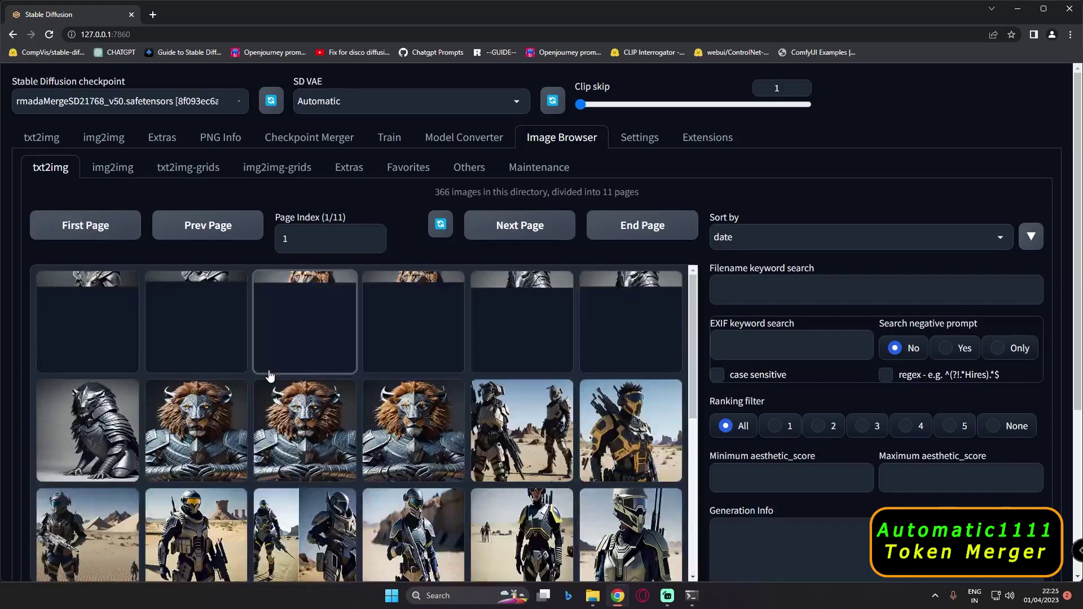
pyautogui.click(98, 326)
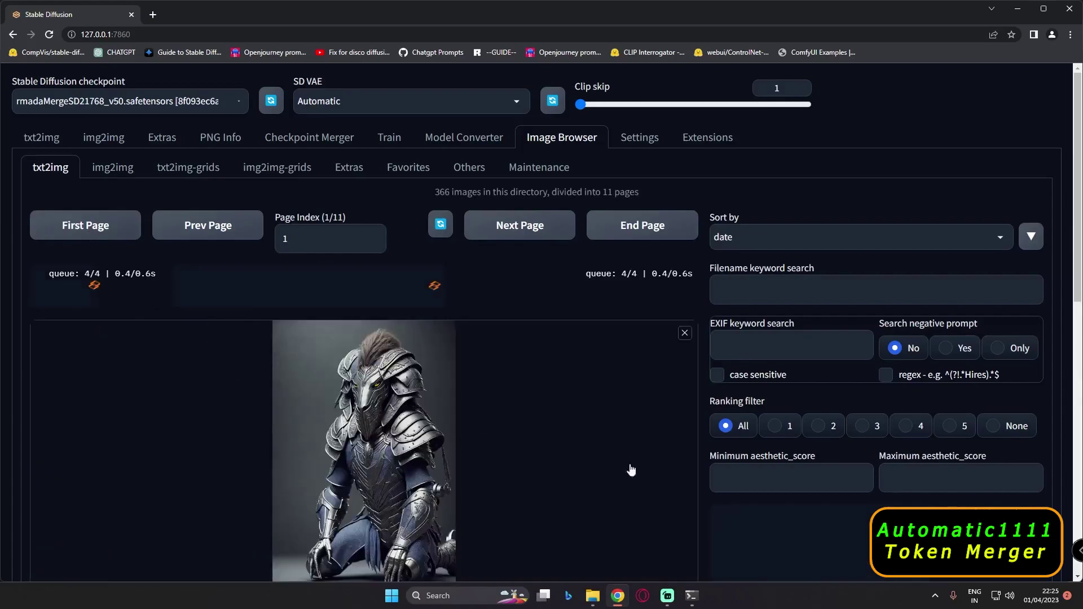
pyautogui.scroll(-5, 883, 438)
pyautogui.scroll(-1, 882, 439)
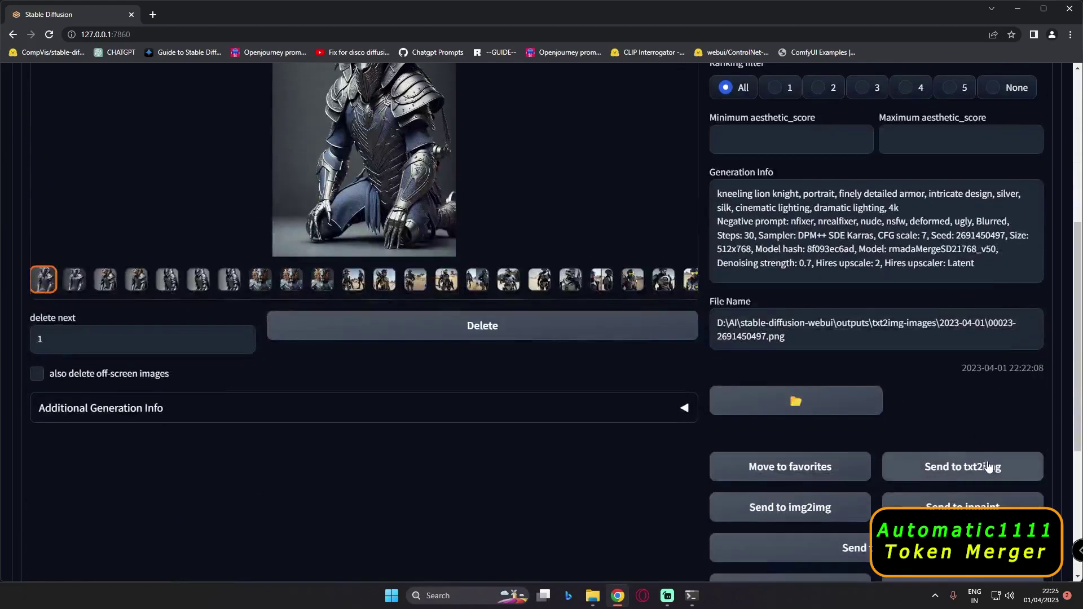
pyautogui.click(961, 467)
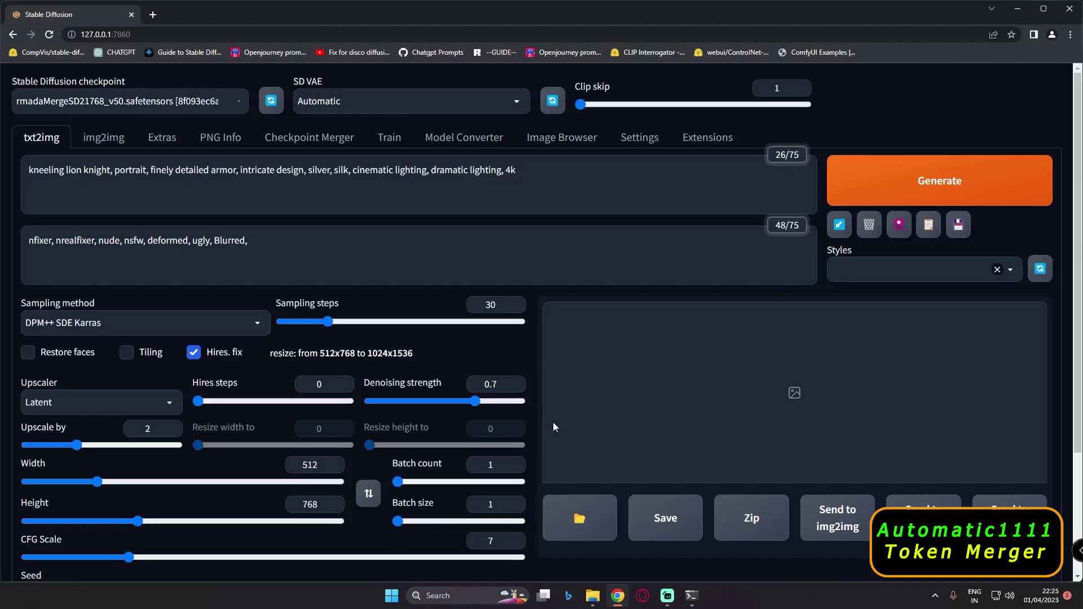
# Verify in the console that the ToMe patch was applied after the reload, then return to the web UI.
pyautogui.click(691, 595)
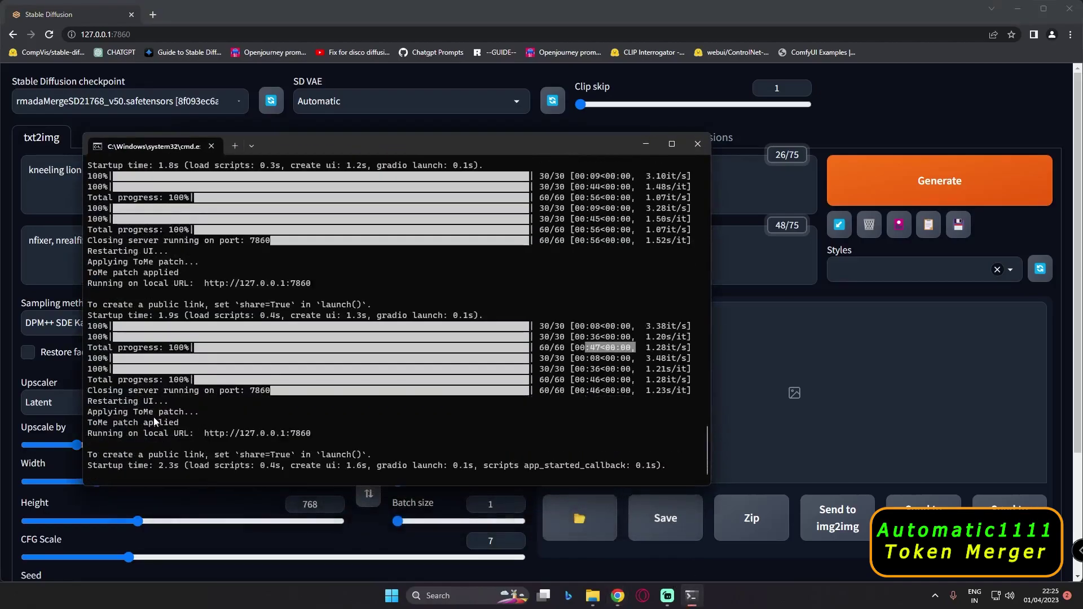
pyautogui.moveTo(88, 422); pyautogui.dragTo(152, 425)
pyautogui.hotkey('alt', 'Tab')
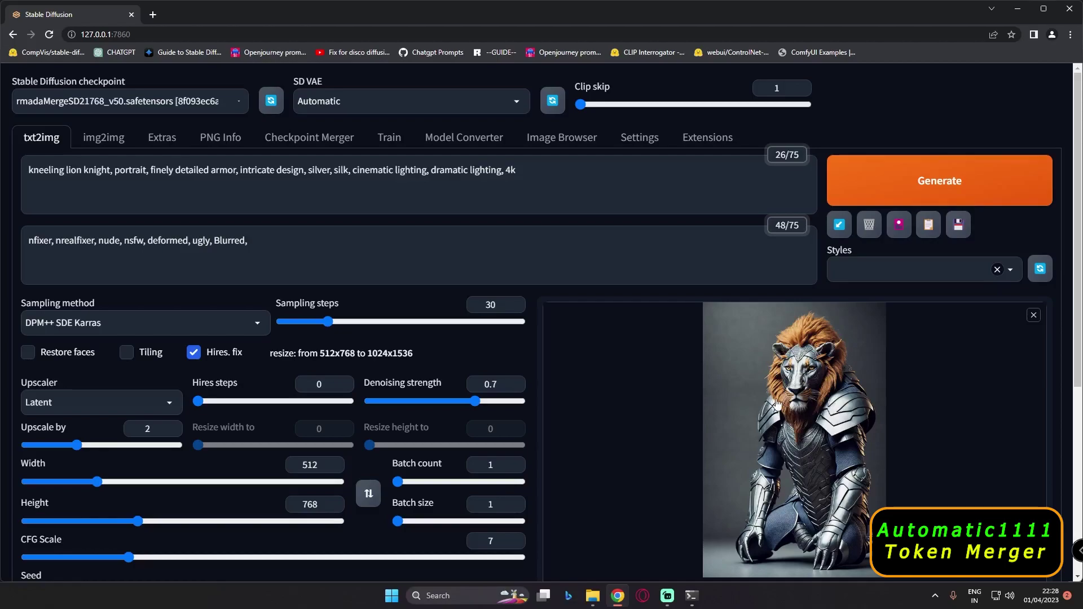
# Inspect the orange-maned lion knight image in the enlarged preview, then close the preview.
pyautogui.scroll(-1, 777, 404)
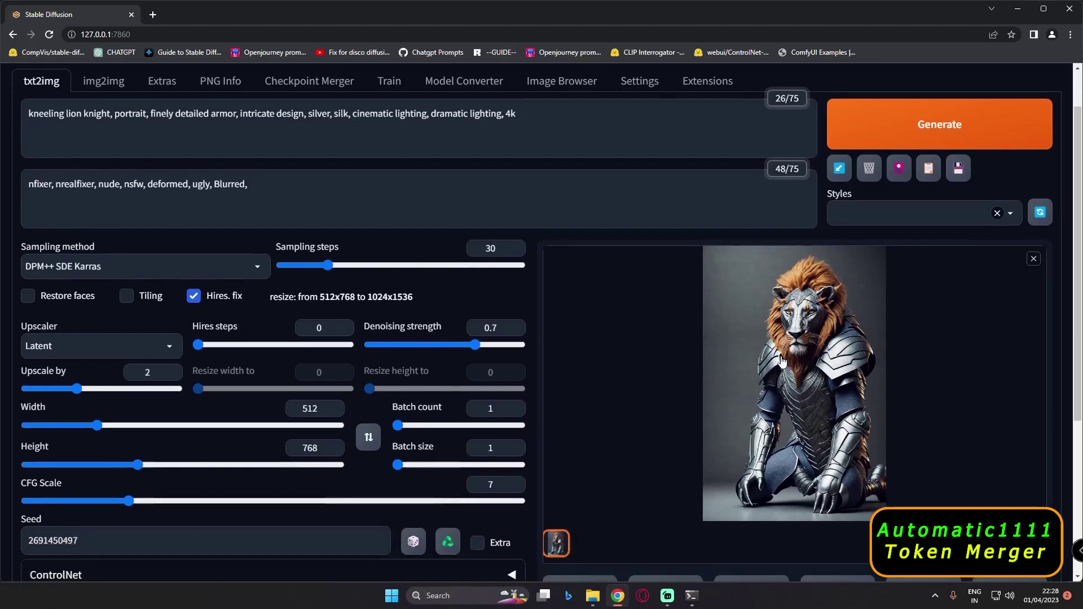
pyautogui.click(772, 346)
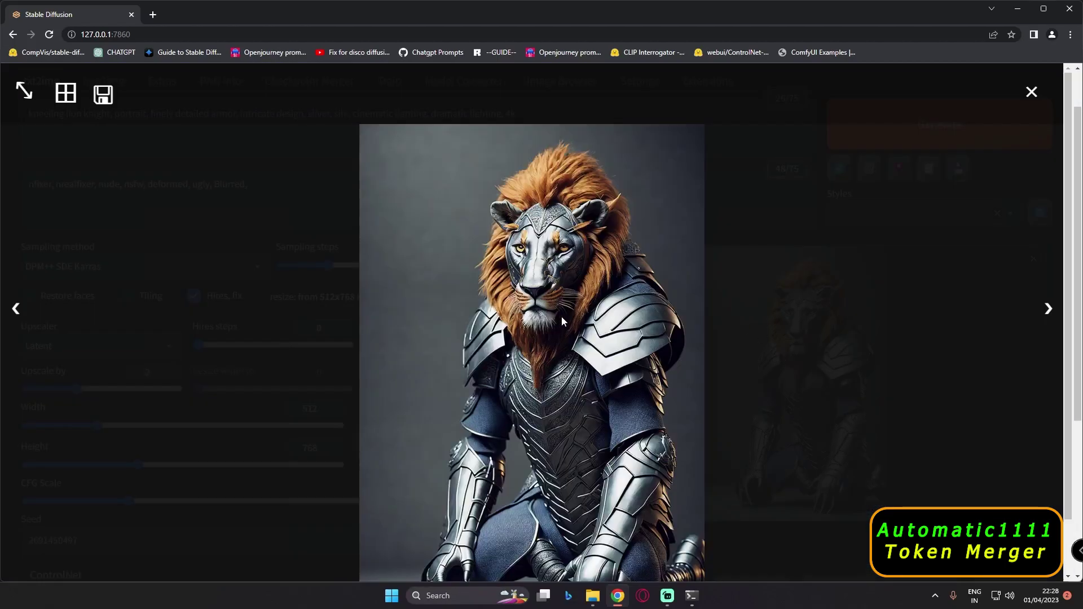
pyautogui.click(935, 369)
pyautogui.scroll(1, 593, 378)
pyautogui.scroll(-1, 695, 437)
# Compare the latest total generation times in the console with those of the earlier runs, then hide the console.
pyautogui.click(692, 596)
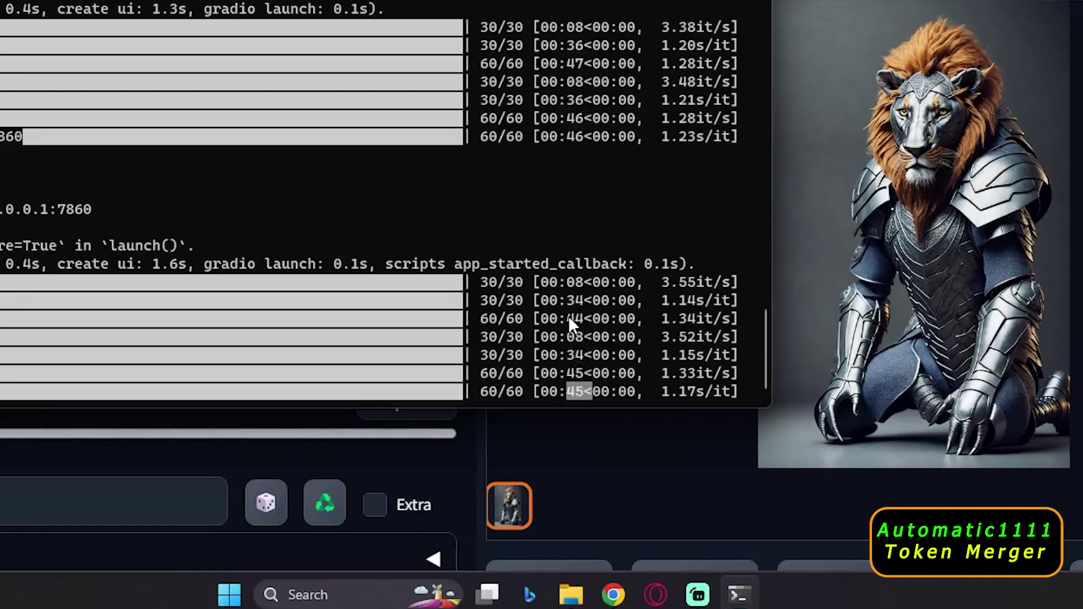
pyautogui.moveTo(568, 316); pyautogui.dragTo(584, 319)
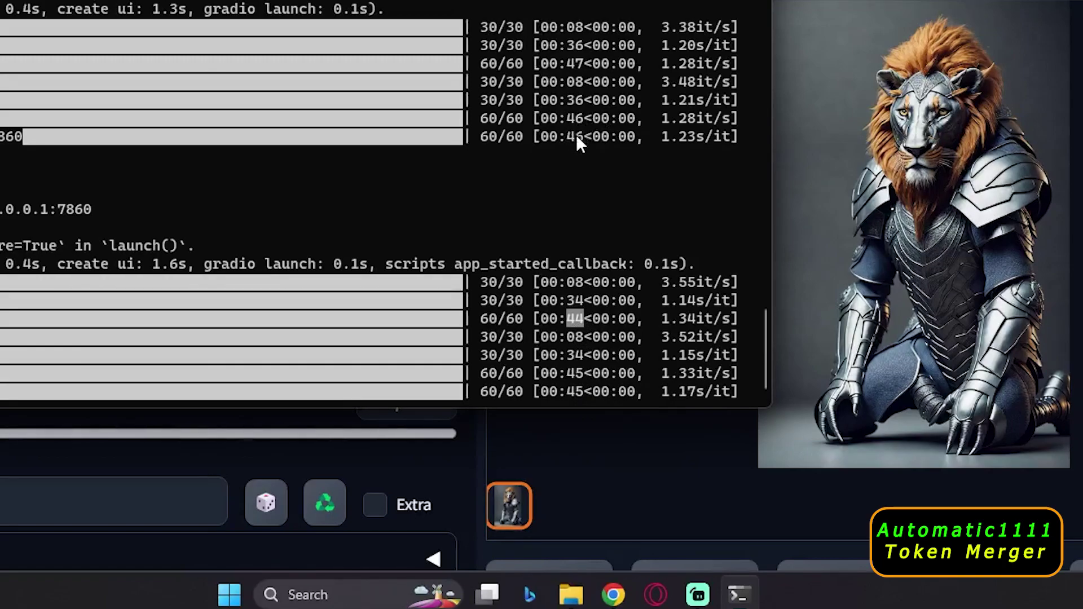
pyautogui.click(587, 394)
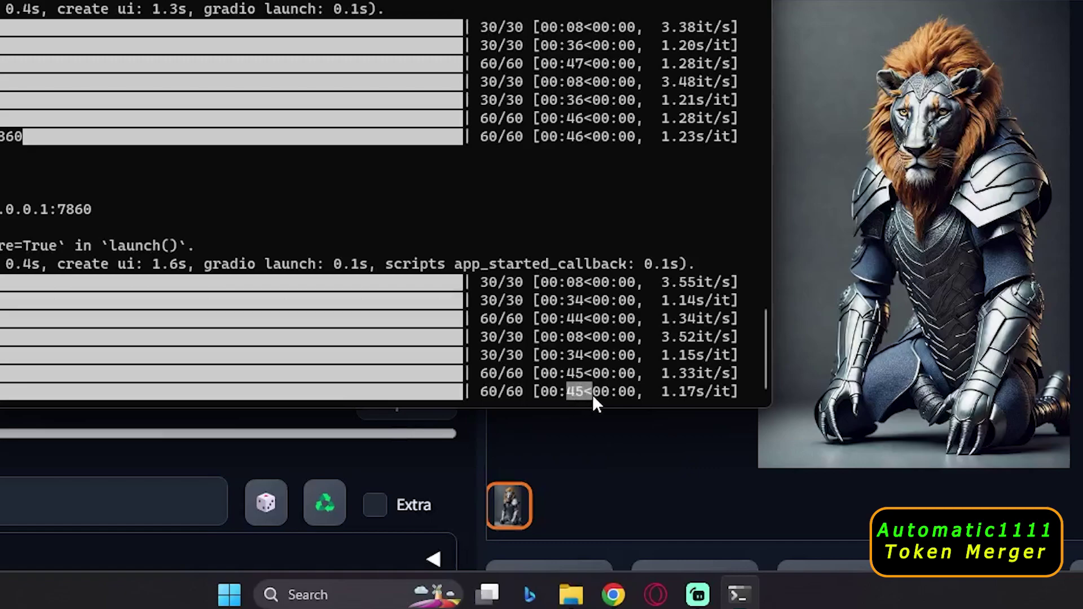
pyautogui.scroll(10, 596, 379)
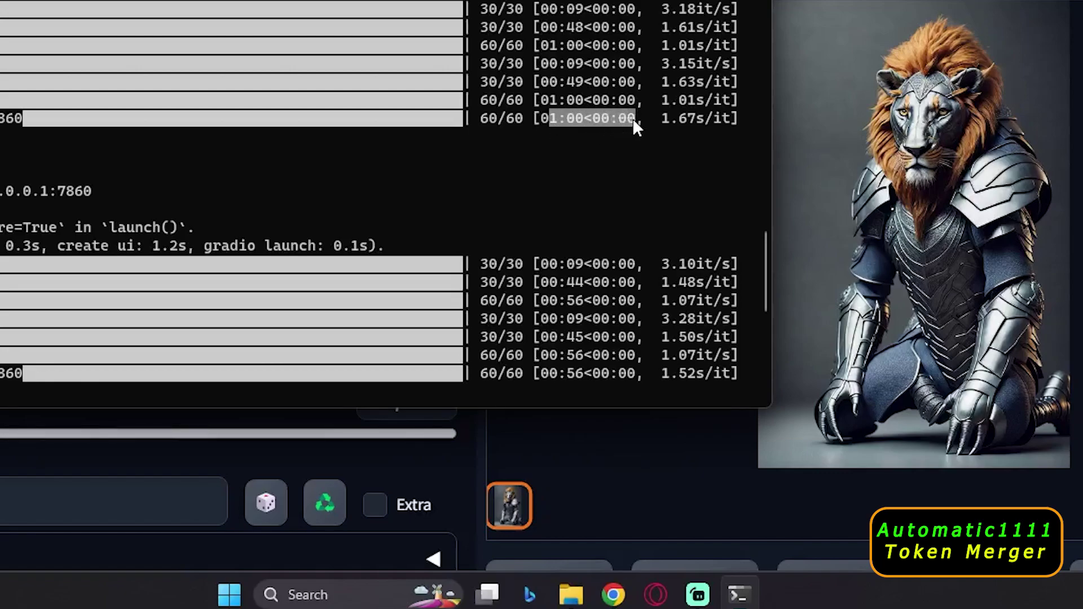
pyautogui.scroll(-9, 592, 282)
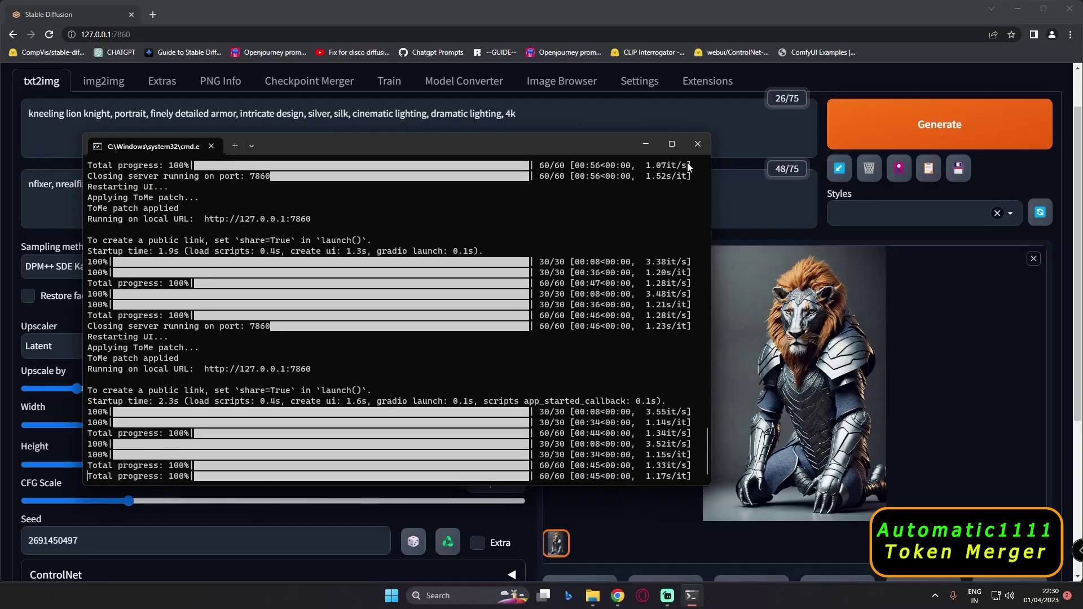
pyautogui.click(648, 143)
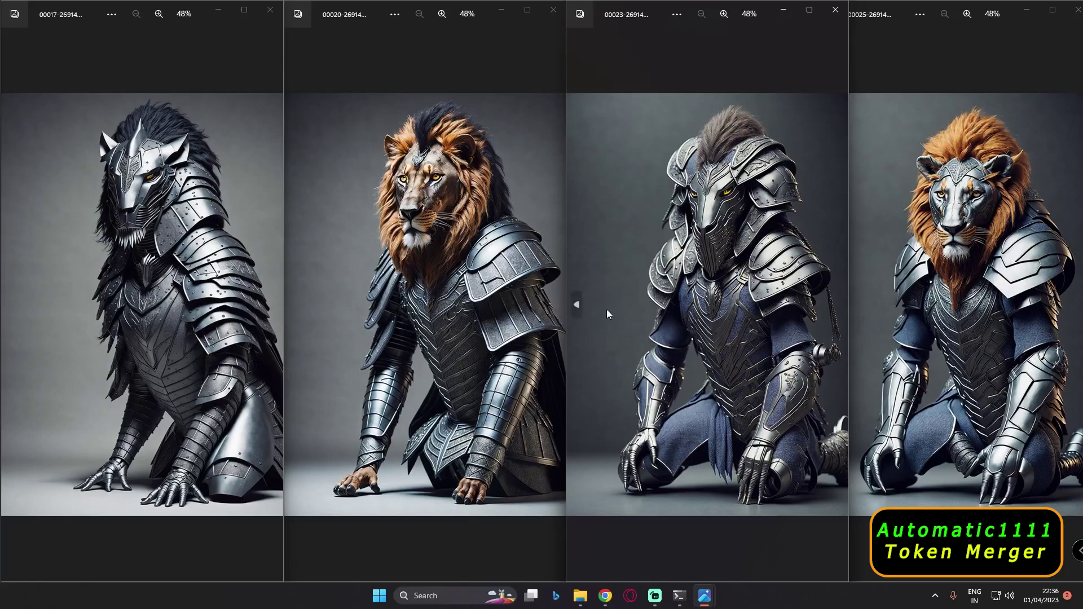
# Examine the black-maned knight in image 00017 and the lion knight in image 00020 up close.
pyautogui.scroll(1, 155, 240)
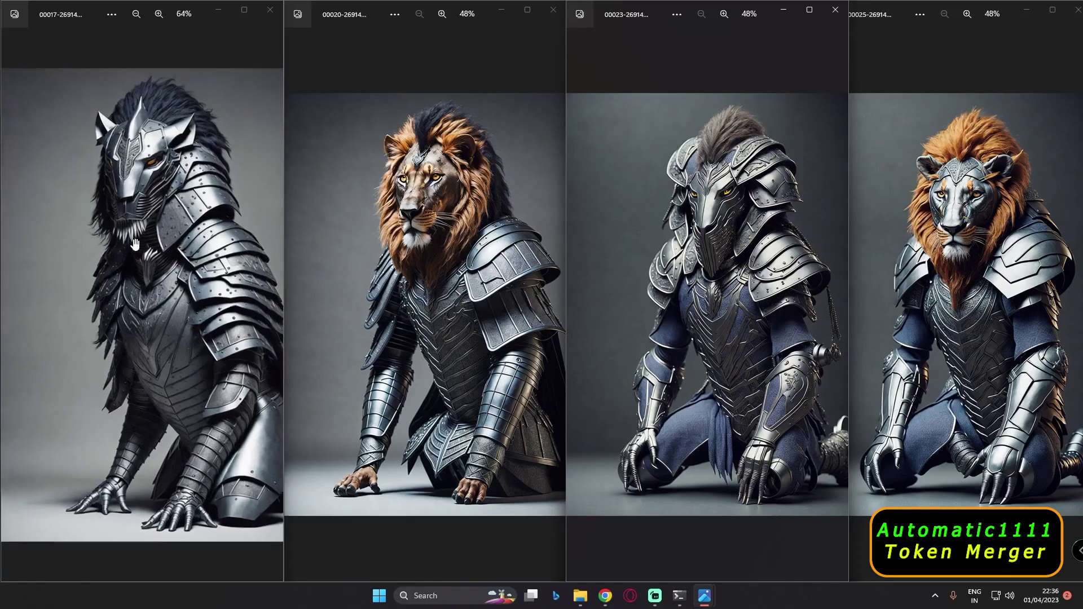
pyautogui.scroll(1, 134, 244)
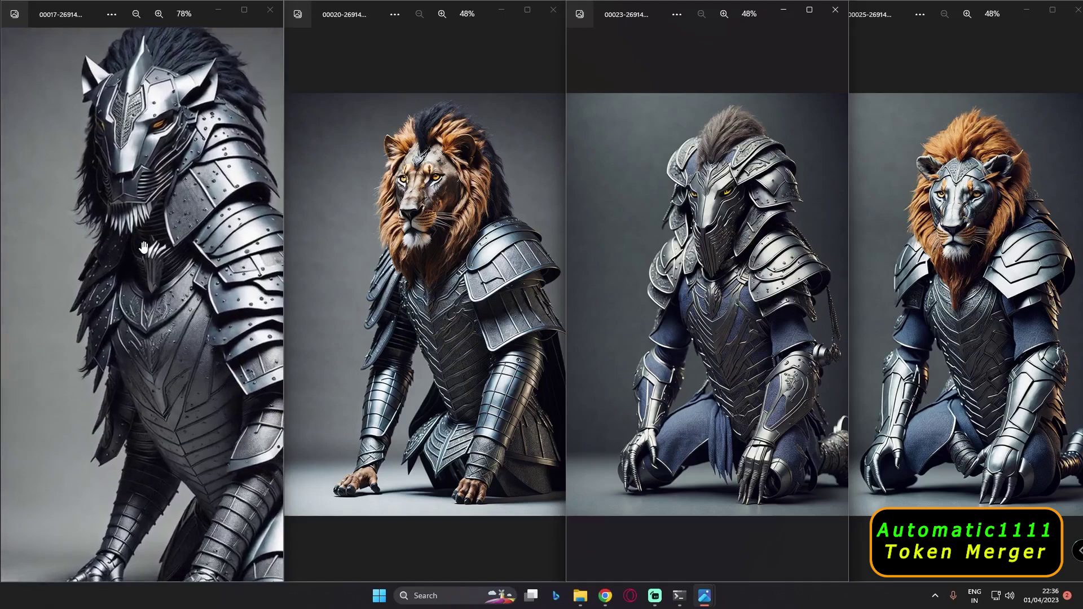
pyautogui.scroll(-2, 144, 246)
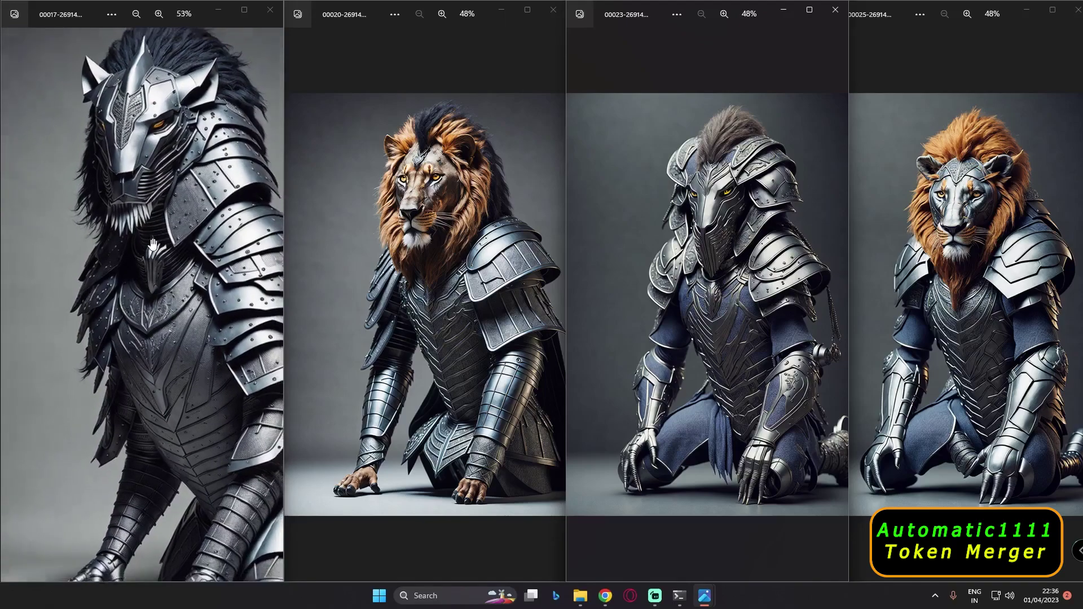
pyautogui.scroll(1, 451, 276)
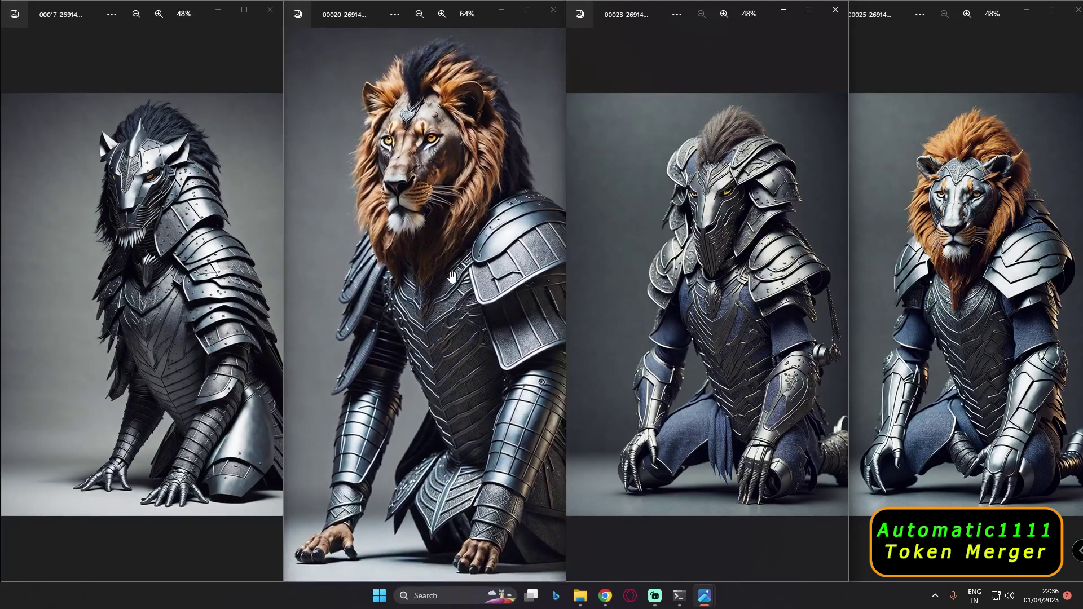
pyautogui.scroll(-1, 452, 277)
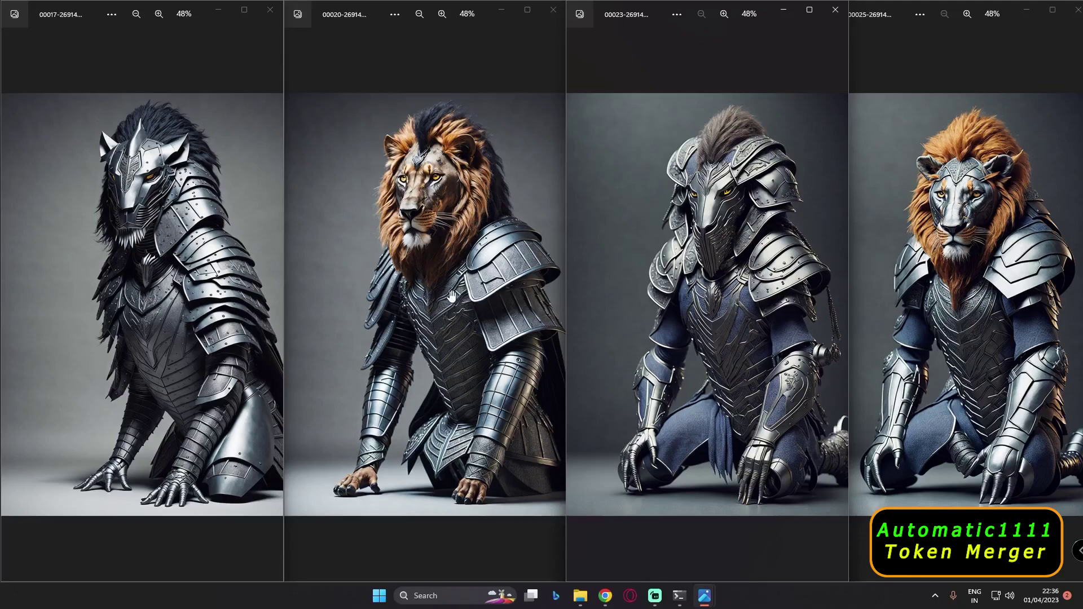
# Compare the faces and armor of the knights in images 00020, 00023 and 00025 at closer zoom.
pyautogui.scroll(1, 452, 295)
pyautogui.scroll(-1, 452, 294)
pyautogui.scroll(1, 714, 260)
pyautogui.scroll(1, 714, 260)
pyautogui.scroll(2, 992, 288)
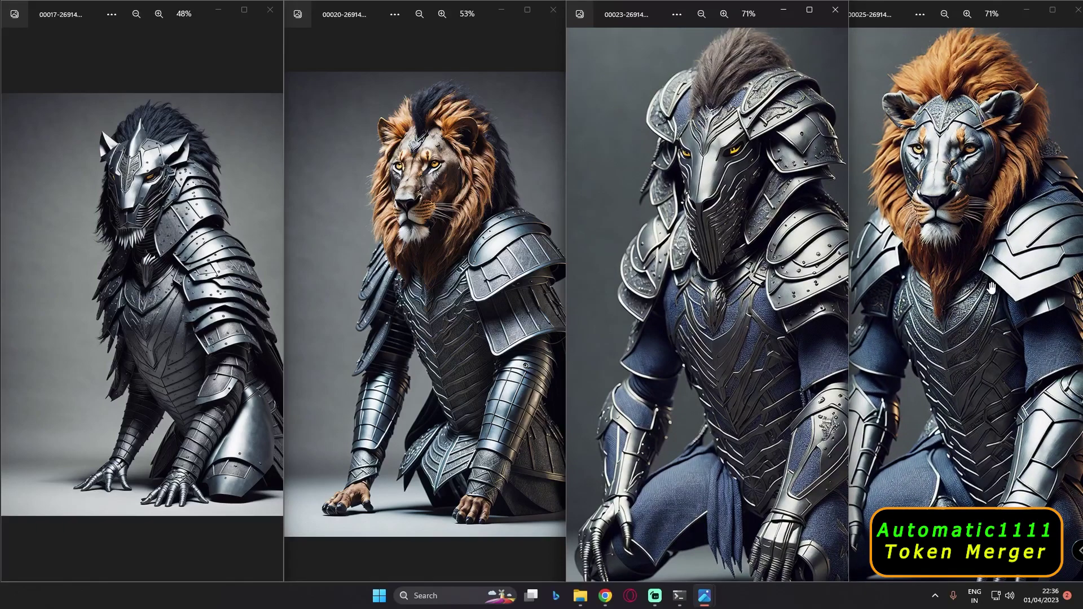
pyautogui.scroll(-1, 992, 288)
pyautogui.scroll(2, 398, 227)
pyautogui.scroll(1, 181, 228)
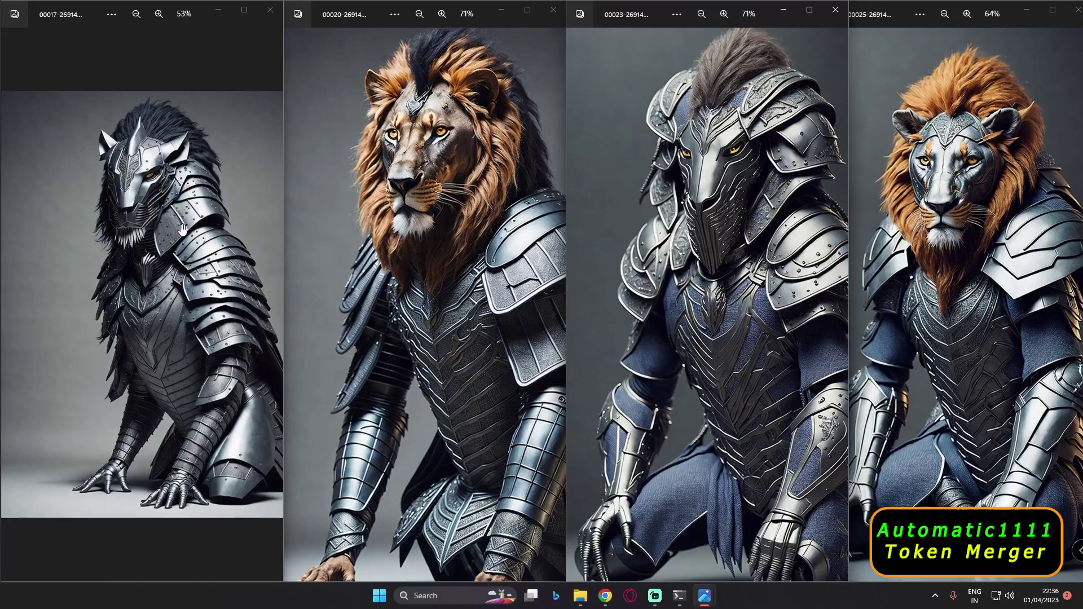
# Inspect the head, mane and layered shoulder armor of the knight in image 00017.
pyautogui.scroll(1, 182, 228)
pyautogui.moveTo(141, 247); pyautogui.dragTo(128, 254)
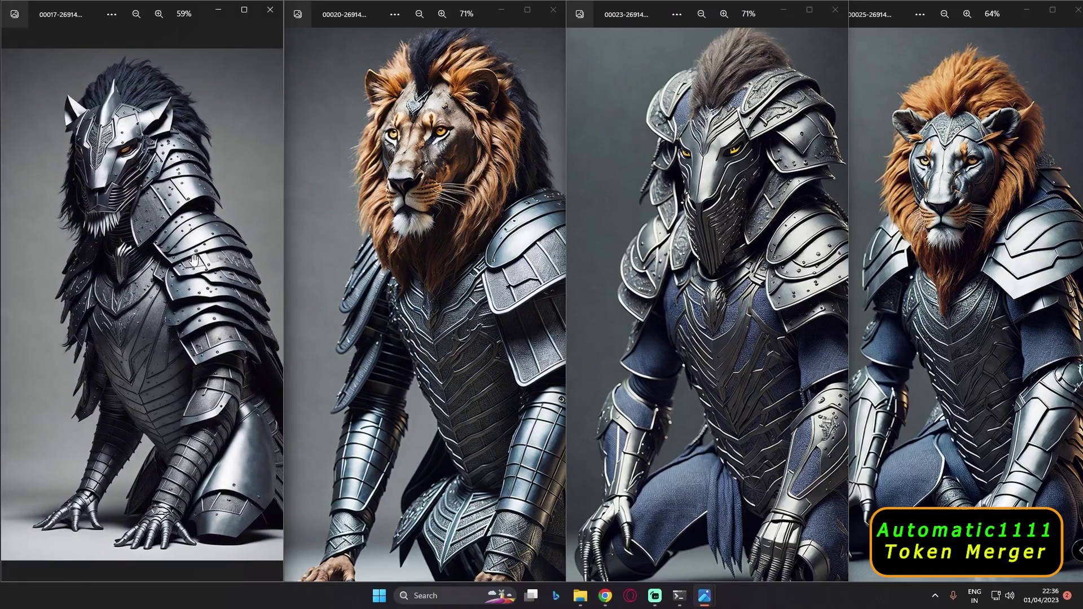
pyautogui.scroll(1, 109, 239)
pyautogui.scroll(1, 109, 238)
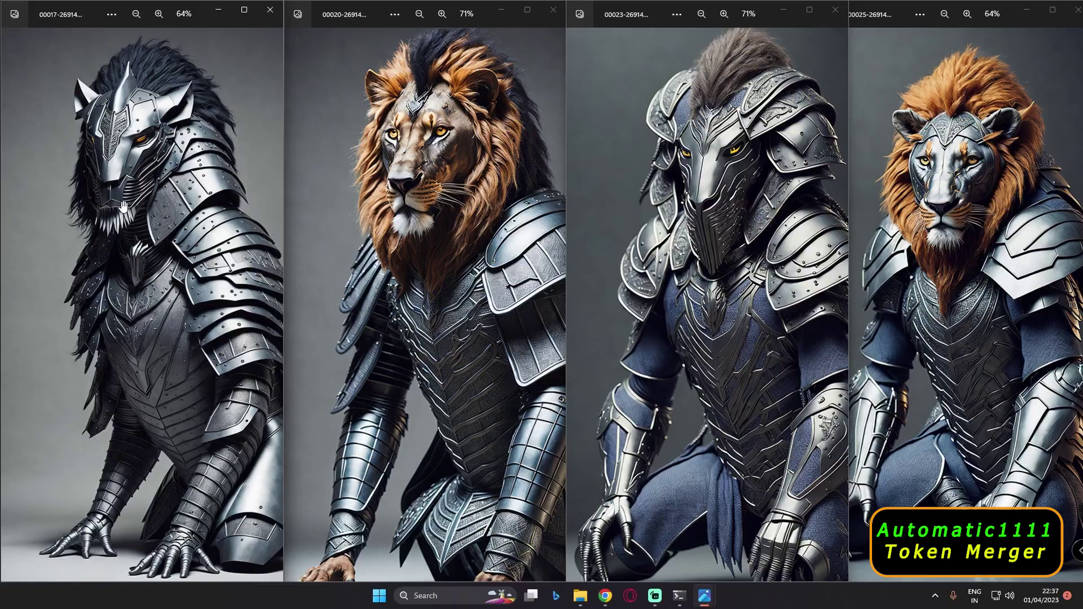
# Inspect the lion's face, mane, breastplate and paws in image 00020.
pyautogui.scroll(1, 458, 155)
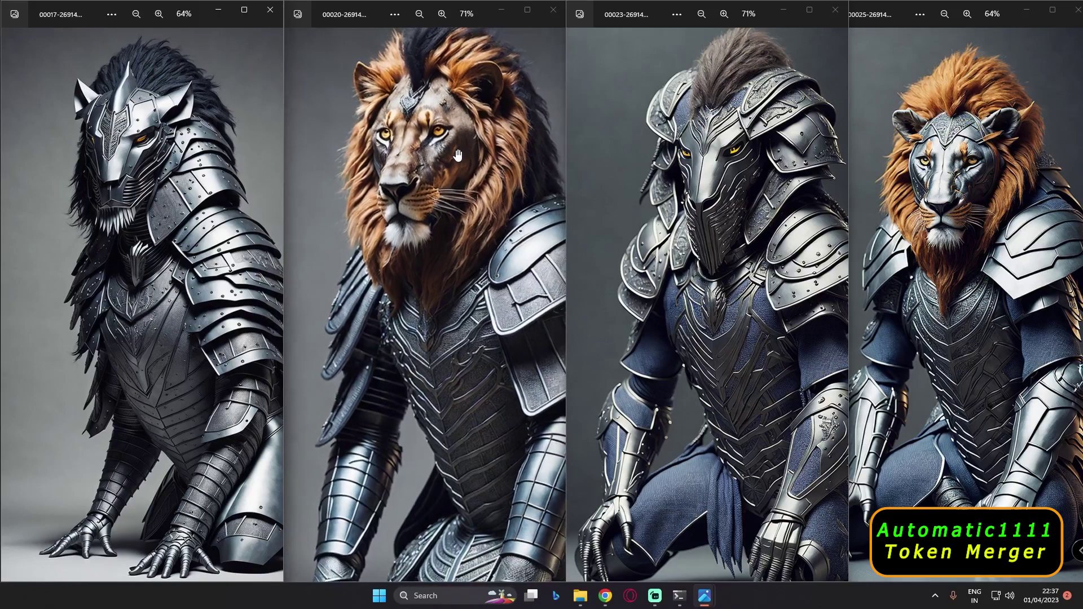
pyautogui.scroll(1, 389, 236)
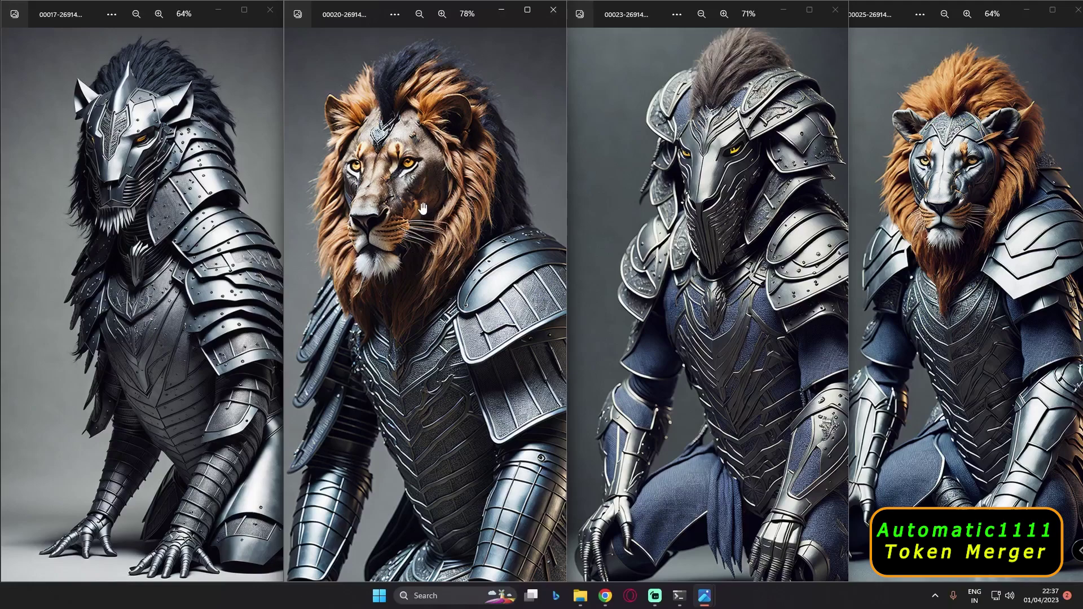
pyautogui.moveTo(418, 286); pyautogui.dragTo(467, 167)
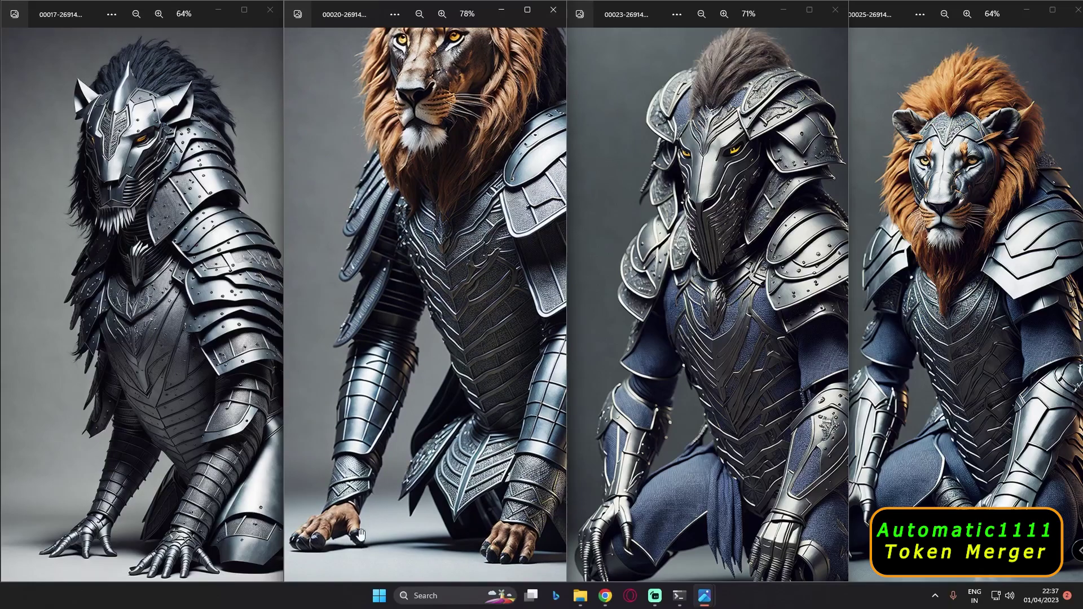
pyautogui.scroll(2, 419, 290)
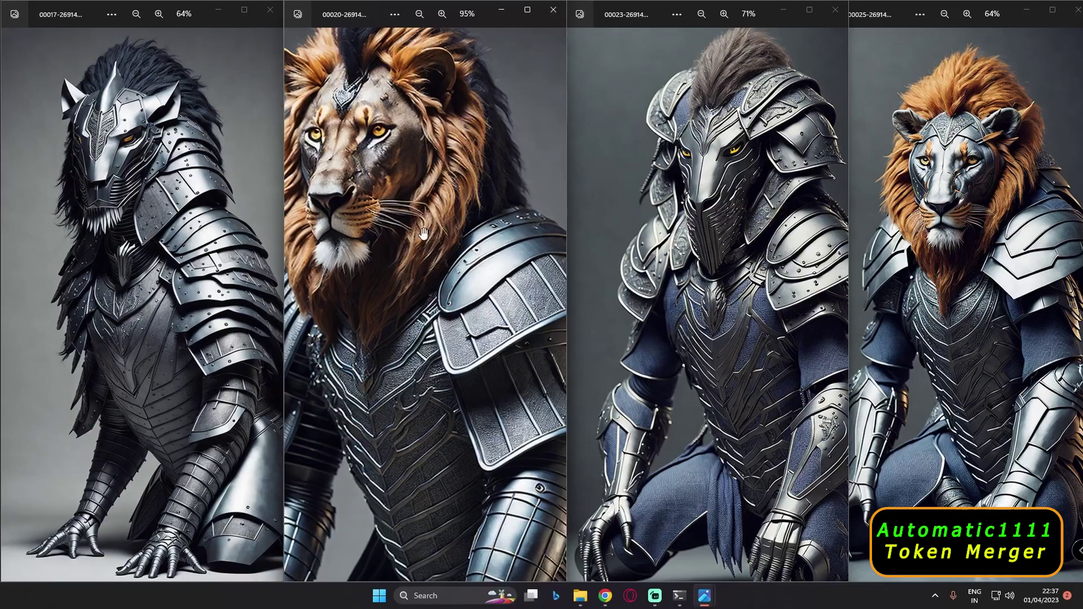
# Inspect the masked head, torso armor and gauntleted hands of the knight in image 00023.
pyautogui.scroll(2, 721, 251)
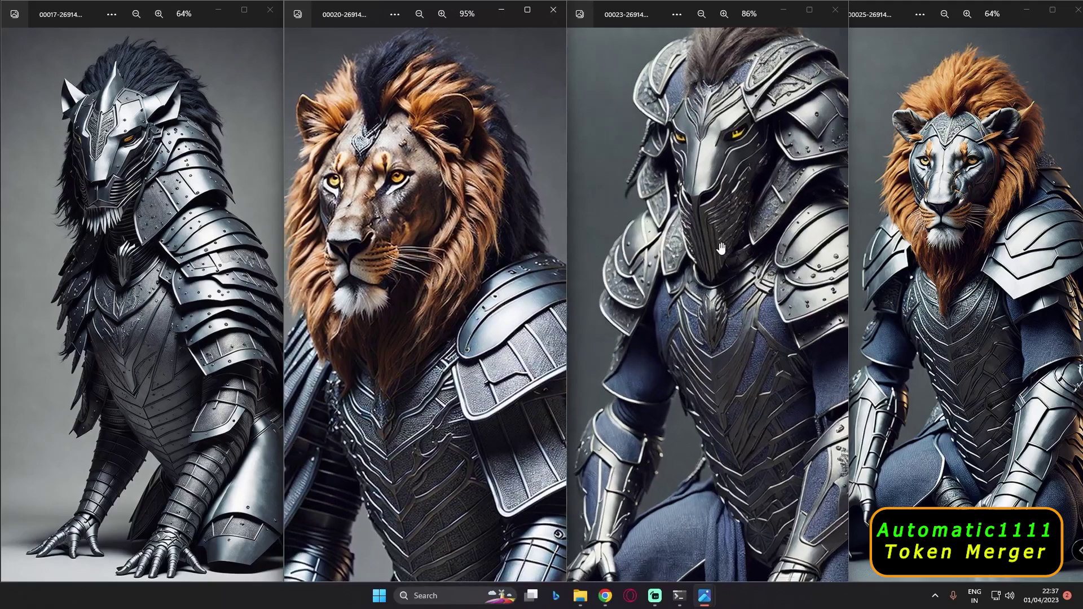
pyautogui.moveTo(721, 251); pyautogui.dragTo(693, 290)
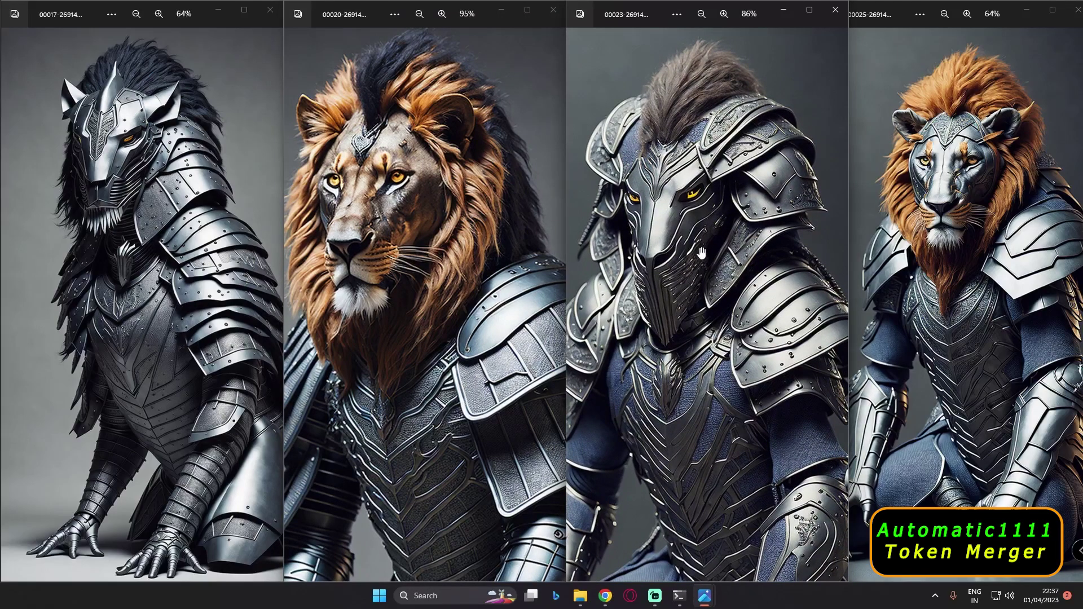
pyautogui.moveTo(678, 259); pyautogui.dragTo(741, 173)
pyautogui.moveTo(670, 425); pyautogui.dragTo(711, 377)
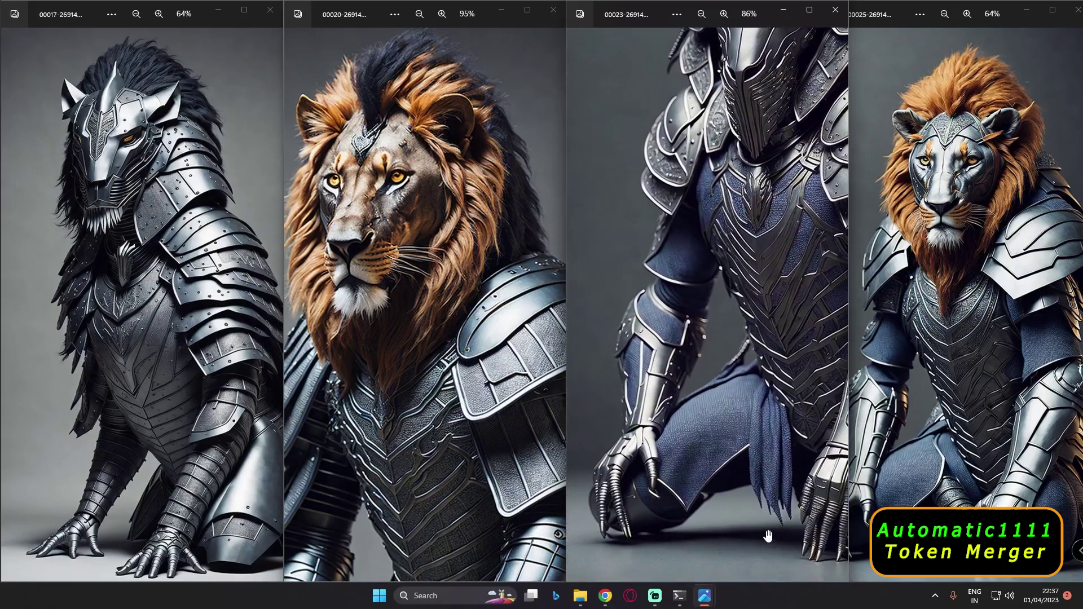
pyautogui.hscroll(3, 767, 533)
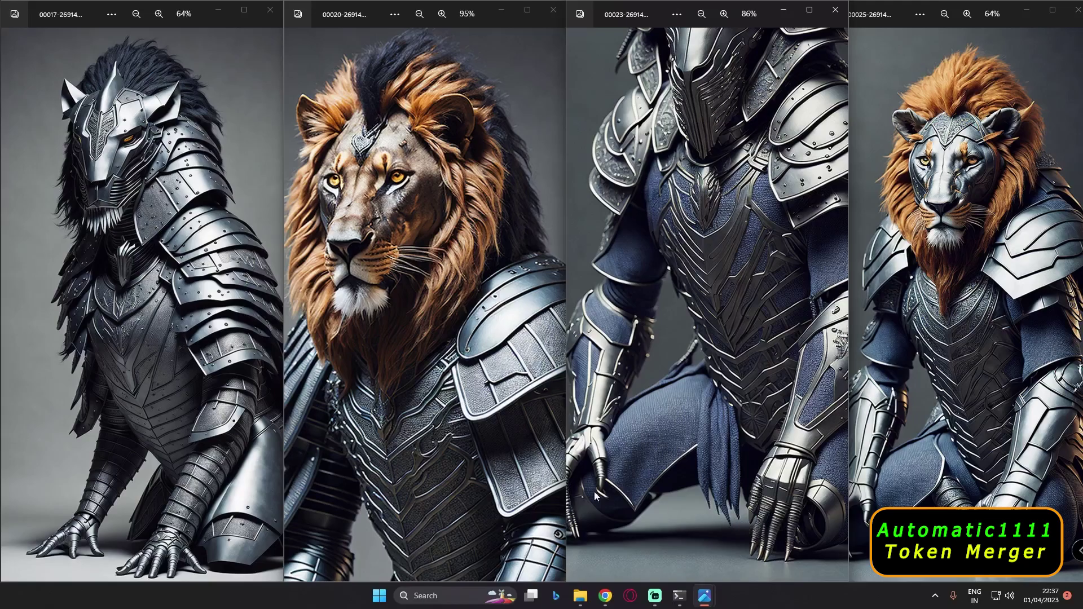
# Check the lion's paws and lower armor in image 00020 against the hands in image 00023.
pyautogui.click(427, 491)
pyautogui.scroll(-5, 423, 491)
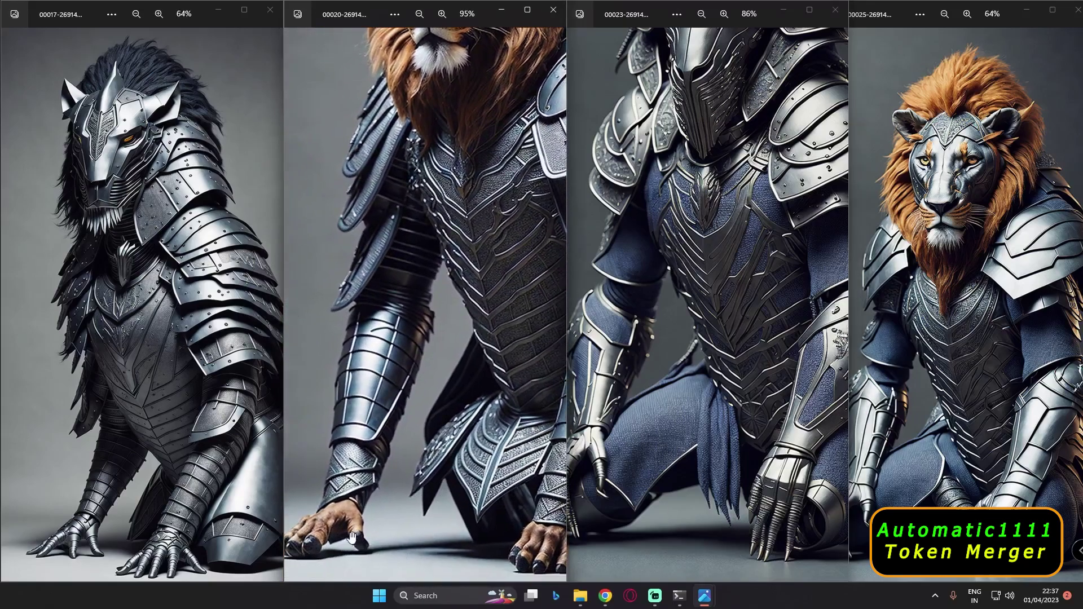
pyautogui.scroll(5, 425, 454)
# Re-examine the chest plate, shoulder armor and masked head in image 00023.
pyautogui.click(766, 356)
pyautogui.scroll(4, 765, 357)
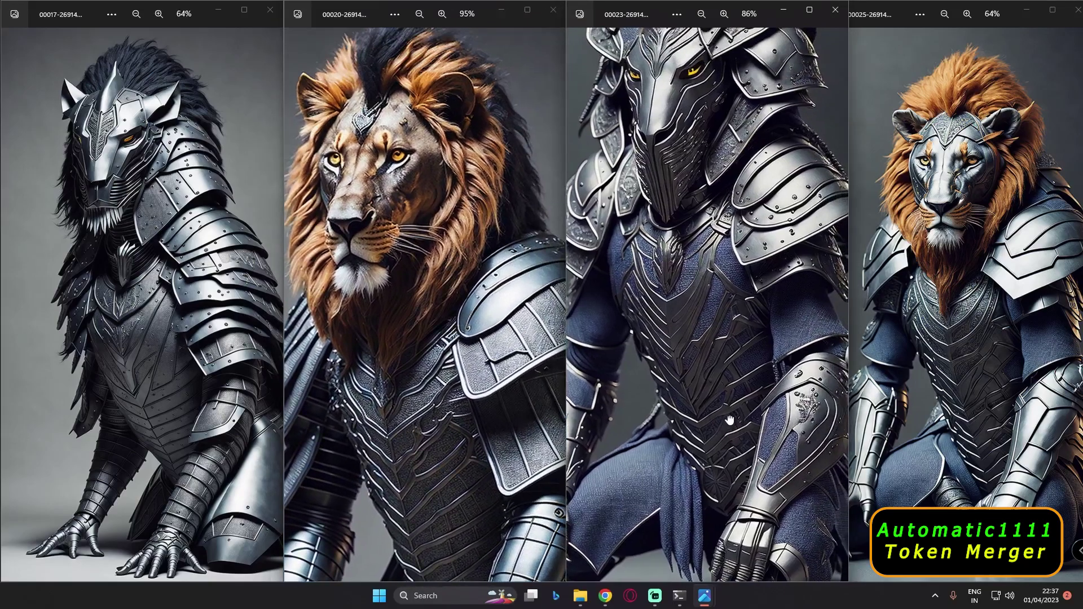
pyautogui.scroll(2, 752, 428)
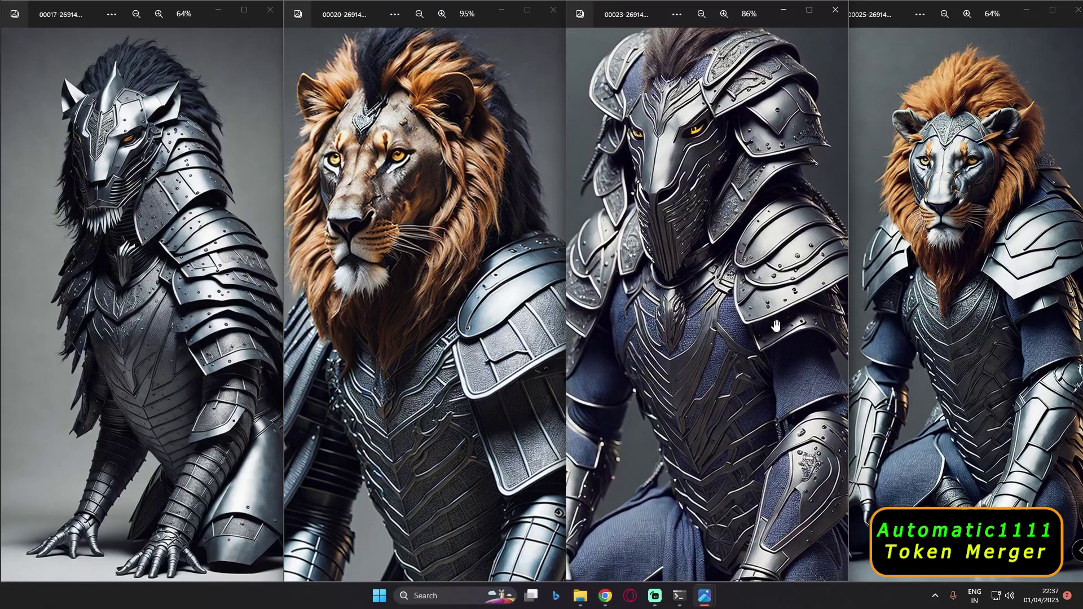
pyautogui.scroll(2, 768, 264)
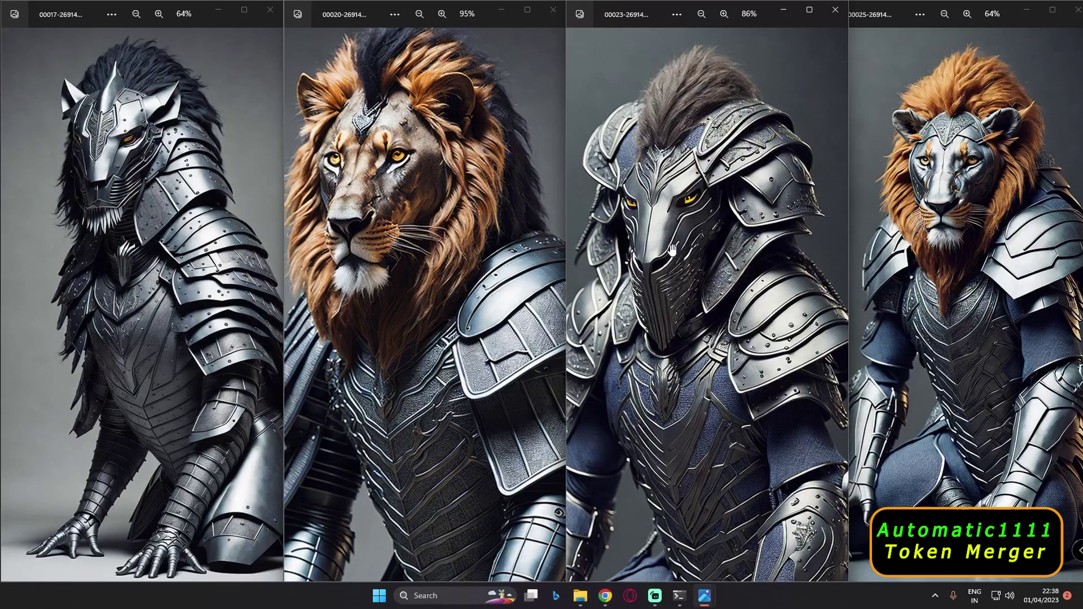
# Inspect the fine detail of the metallic lion's face and orange mane in image 00025.
pyautogui.click(934, 232)
pyautogui.scroll(5, 935, 232)
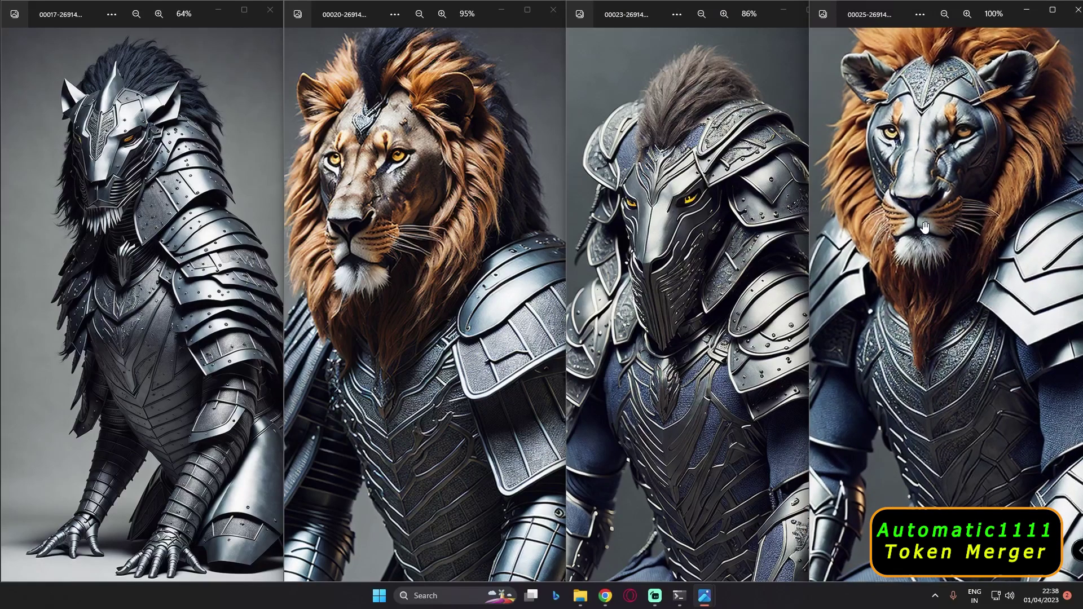
pyautogui.moveTo(935, 233); pyautogui.dragTo(967, 294)
pyautogui.scroll(3, 968, 294)
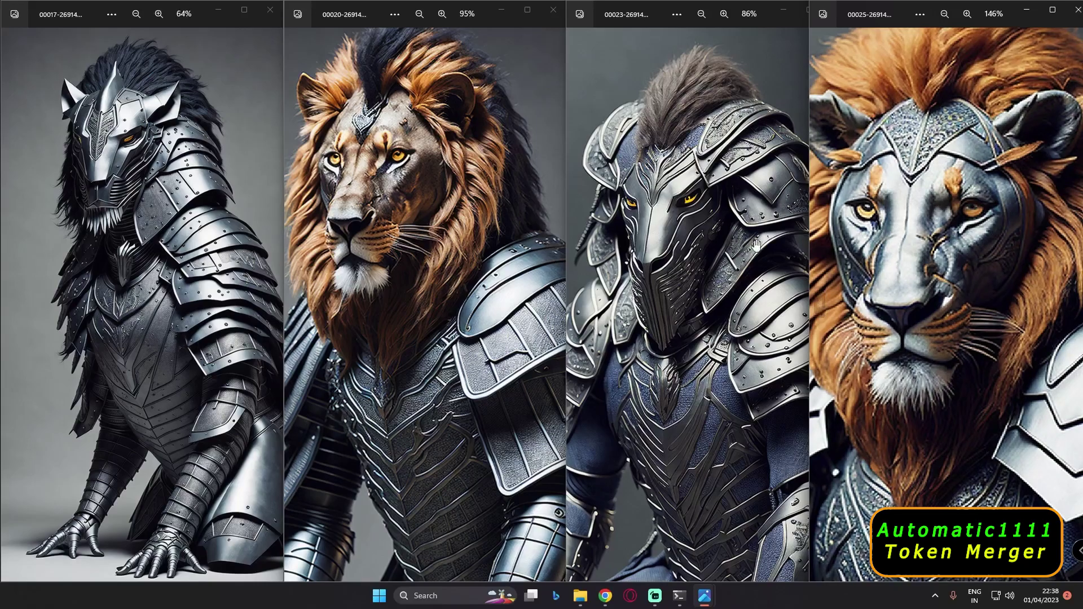
pyautogui.scroll(-3, 744, 275)
pyautogui.scroll(-3, 945, 365)
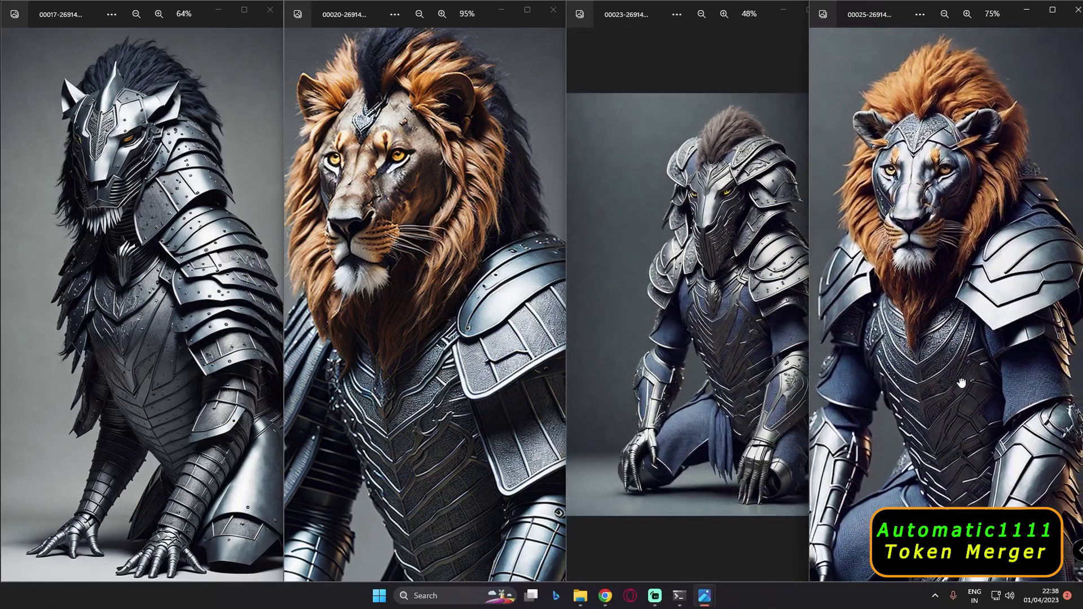
# Examine the body armor, hands and legs of the lion knight in image 00025.
pyautogui.scroll(-1, 978, 367)
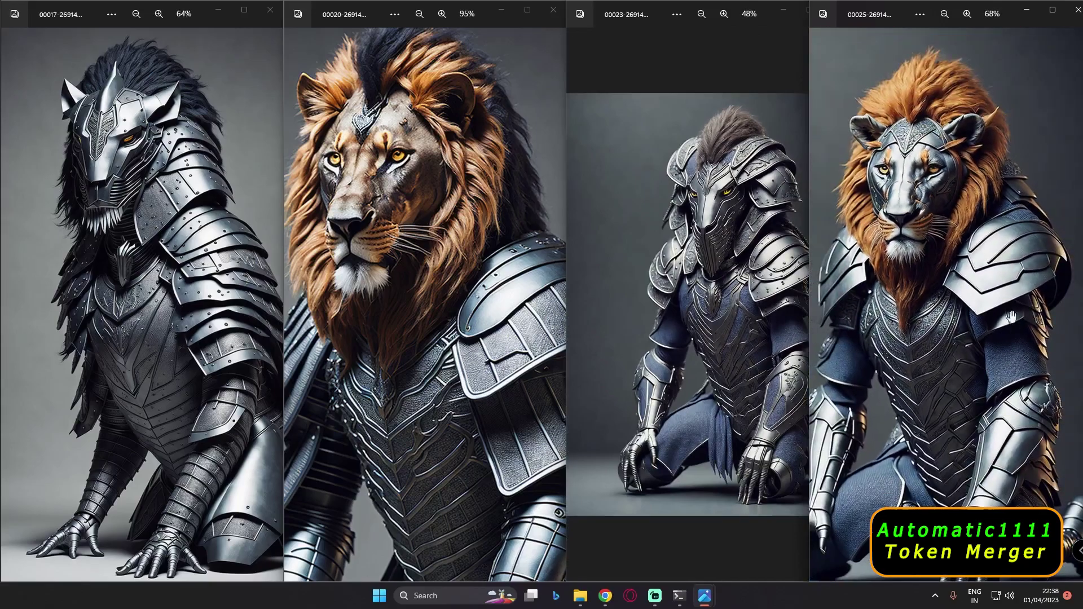
pyautogui.scroll(1, 1022, 395)
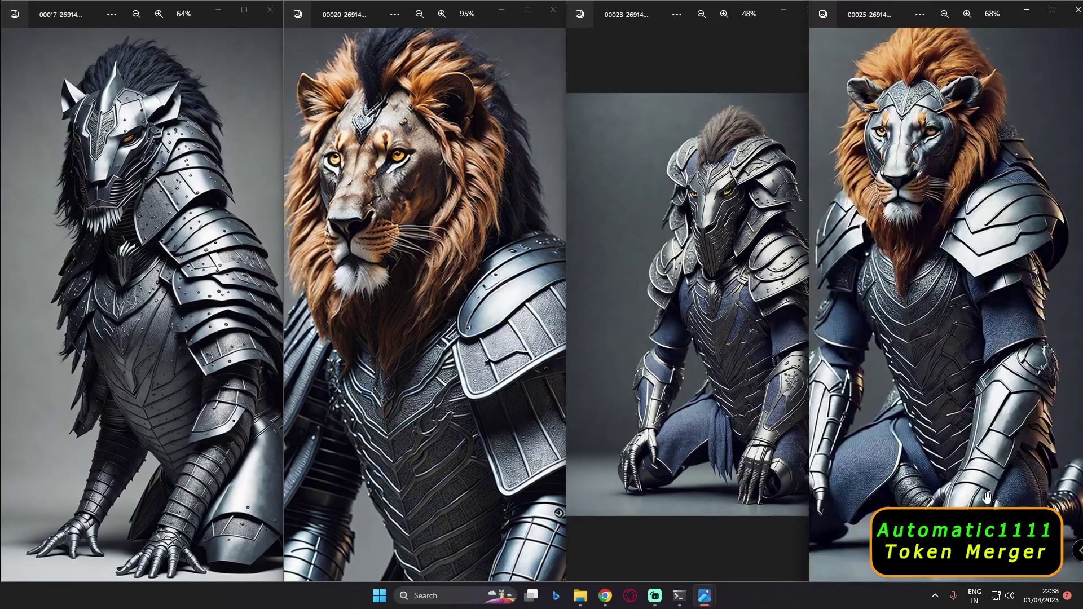
pyautogui.scroll(-1, 942, 451)
pyautogui.scroll(3, 952, 410)
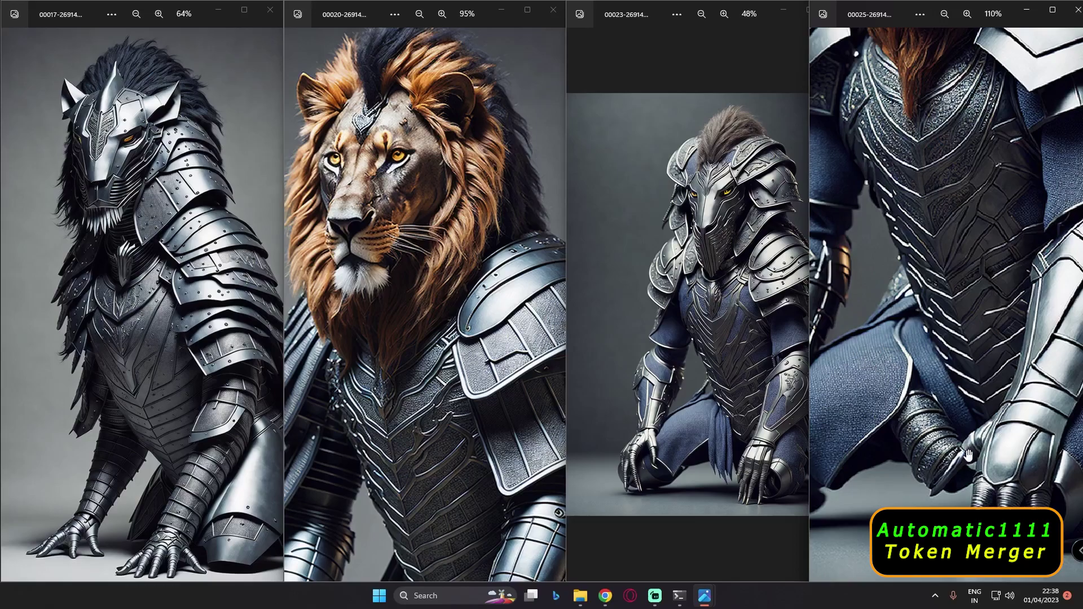
pyautogui.scroll(-3, 968, 455)
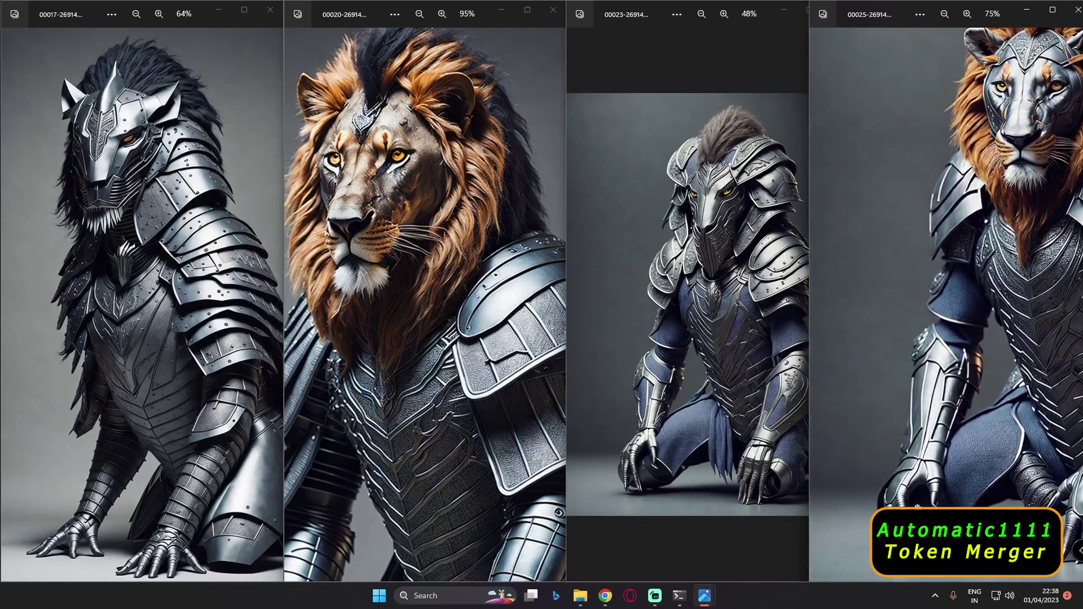
pyautogui.moveTo(976, 344); pyautogui.dragTo(938, 377)
# Inspect the chest armor in image 00017 and return all four images to full view for an overall comparison.
pyautogui.scroll(3, 148, 361)
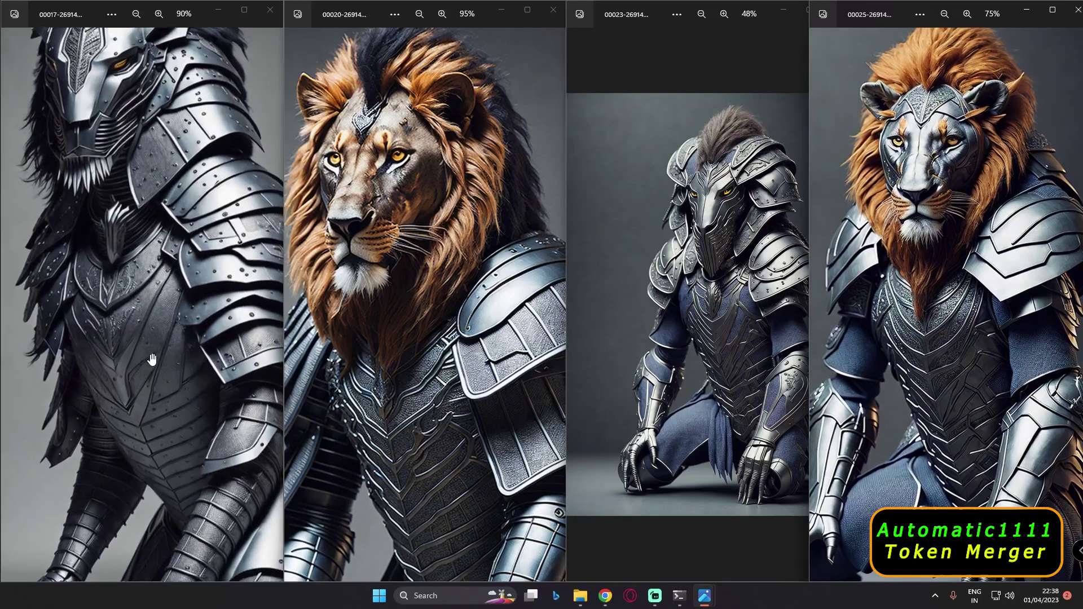
pyautogui.moveTo(155, 411); pyautogui.dragTo(124, 370)
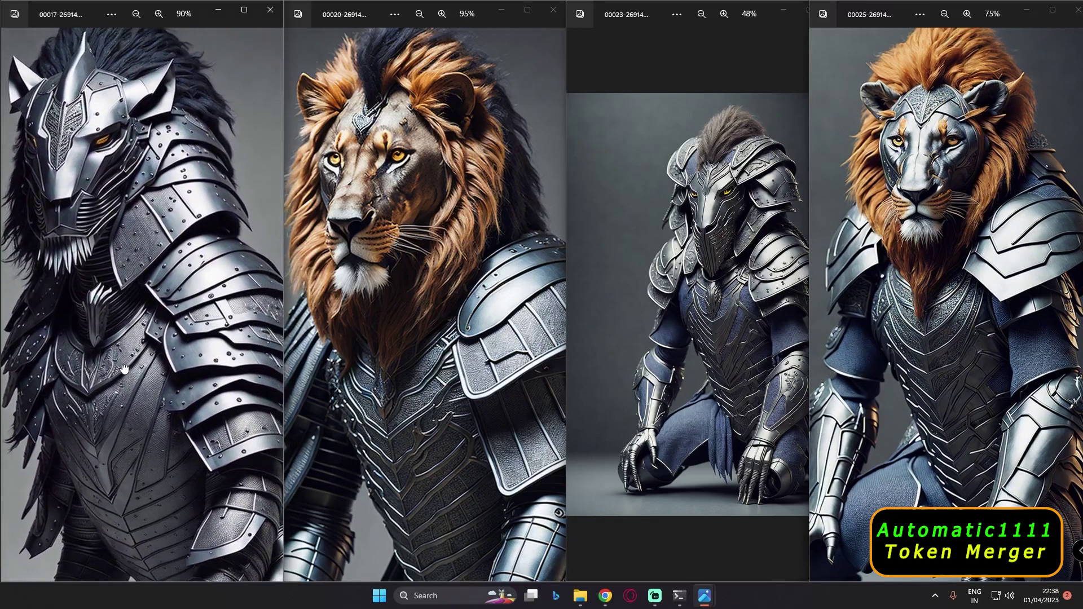
pyautogui.scroll(-3, 482, 359)
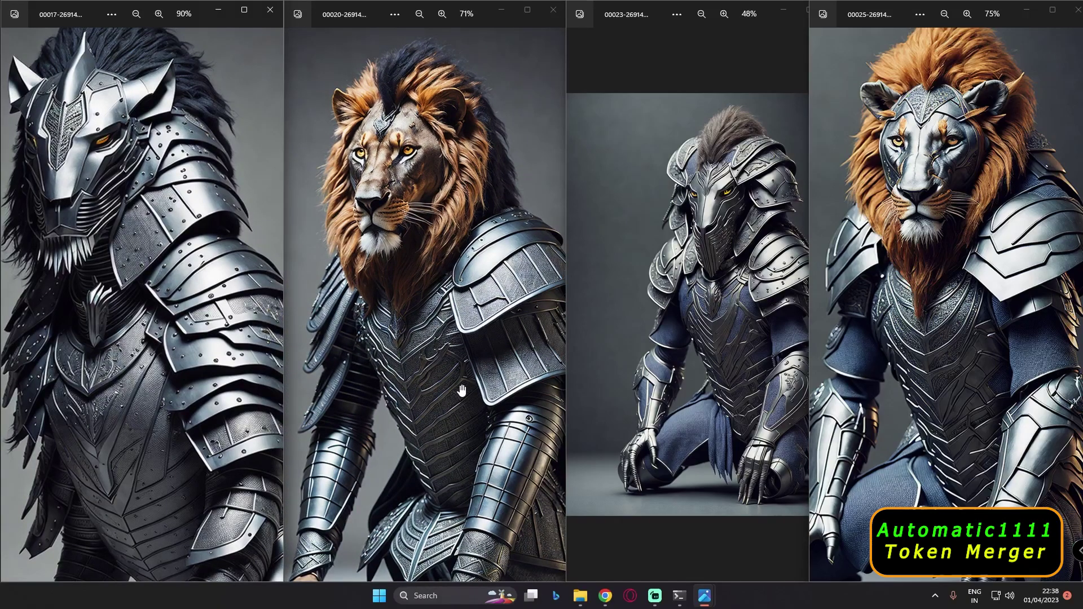
pyautogui.scroll(-2, 461, 390)
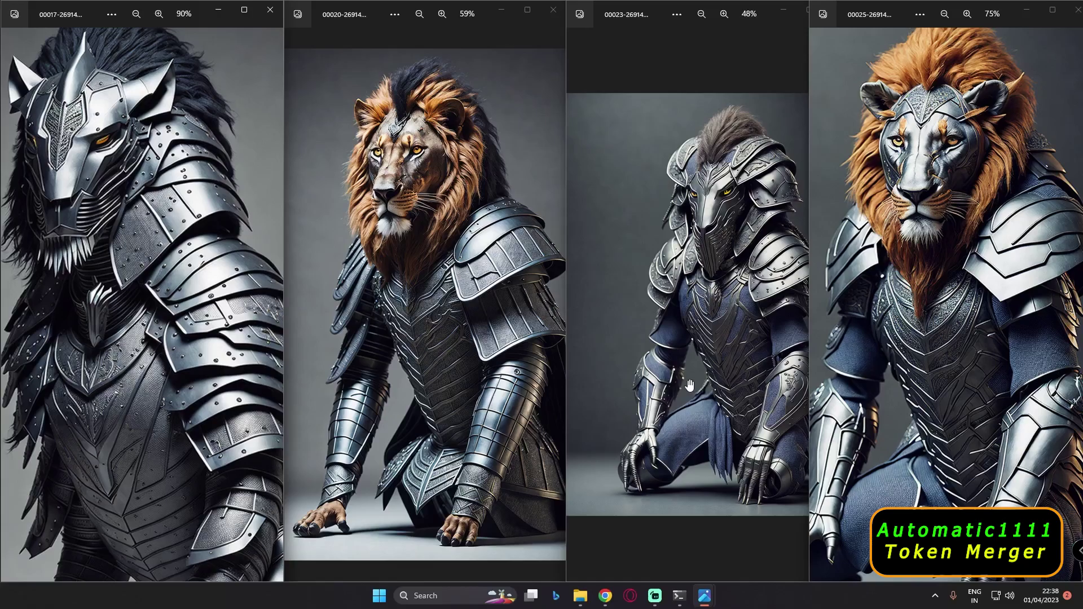
pyautogui.scroll(-1, 455, 321)
pyautogui.scroll(-3, 157, 306)
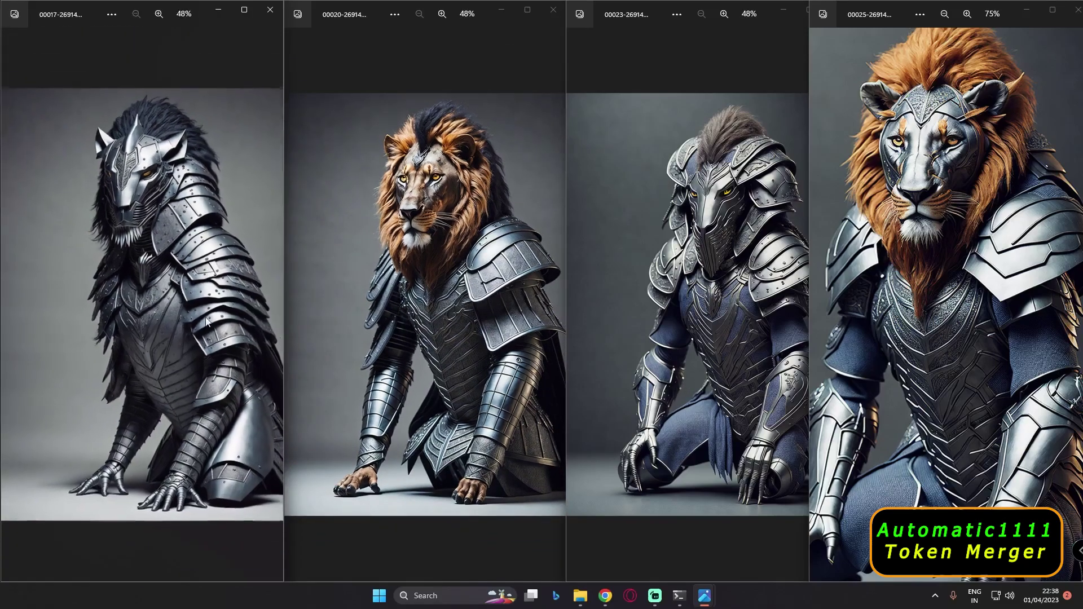
pyautogui.scroll(-2, 956, 324)
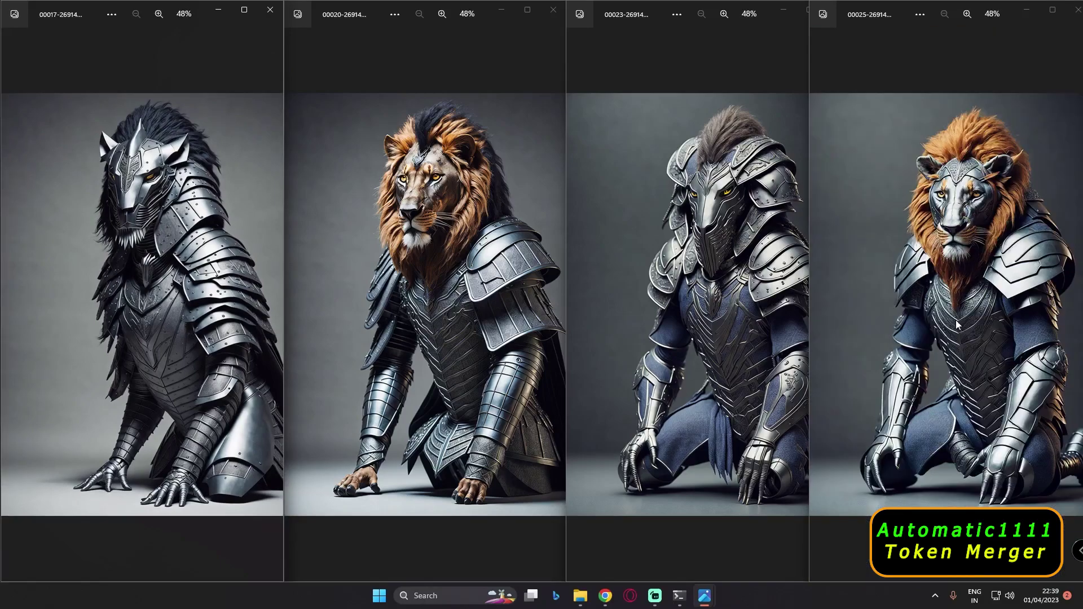